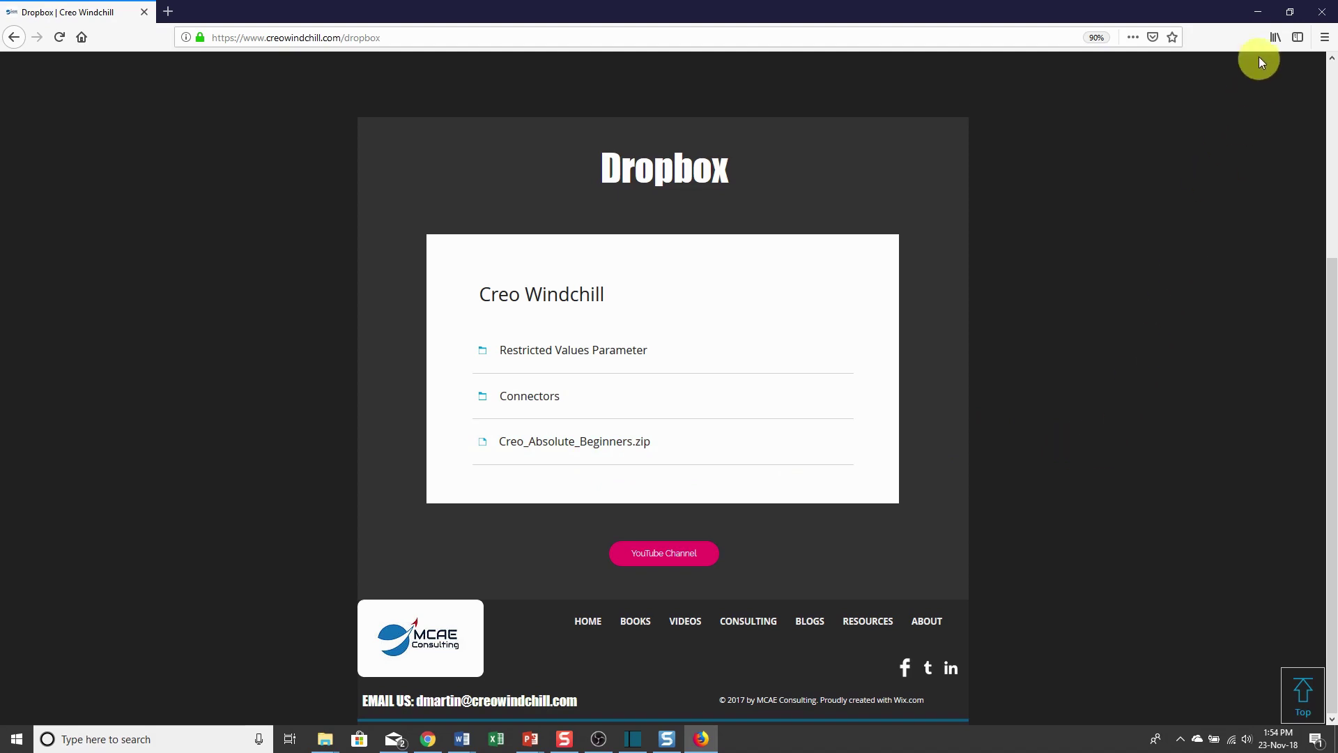
Step: Minimize Firefox to reveal File Explorer showing C:\Creo_Absolute_Beginners with its 36 items
left_click(1258, 12)
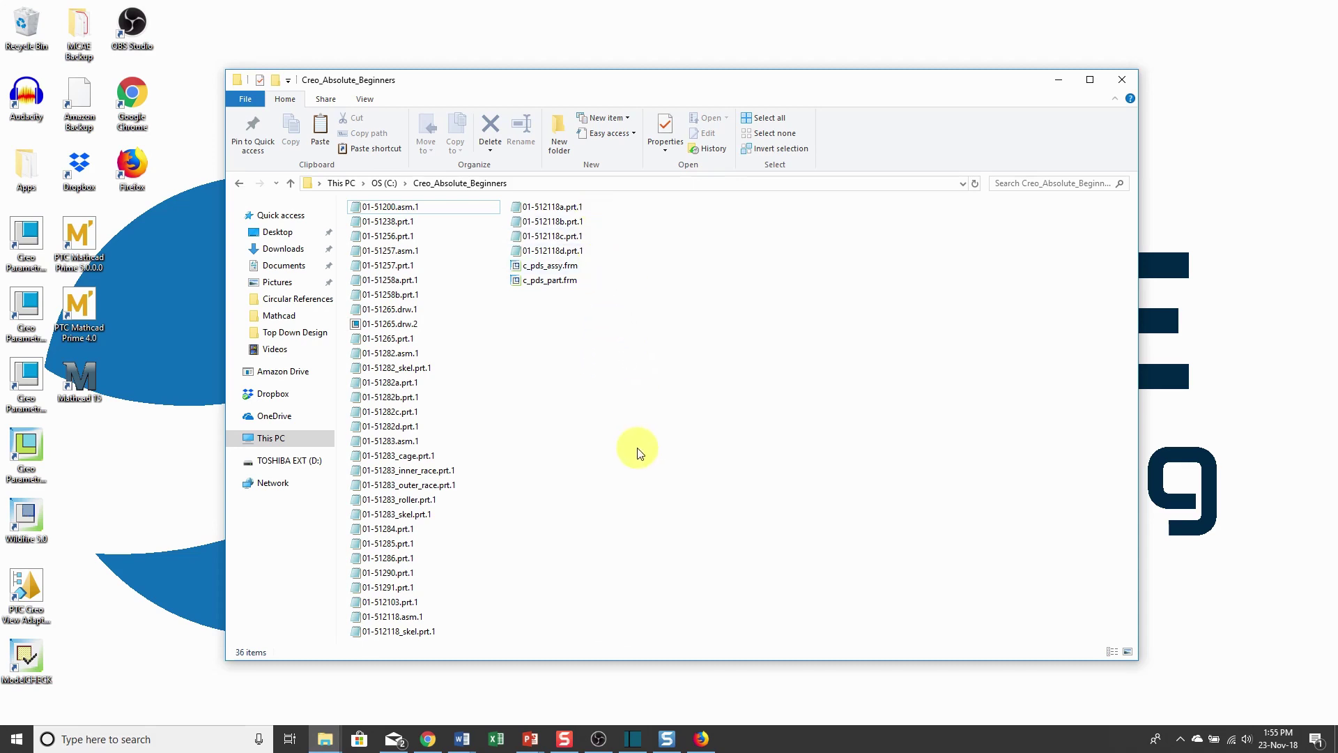
Step: Launch Creo Parametric from its desktop shortcut and close the Resource Center window
double_click(36, 383)
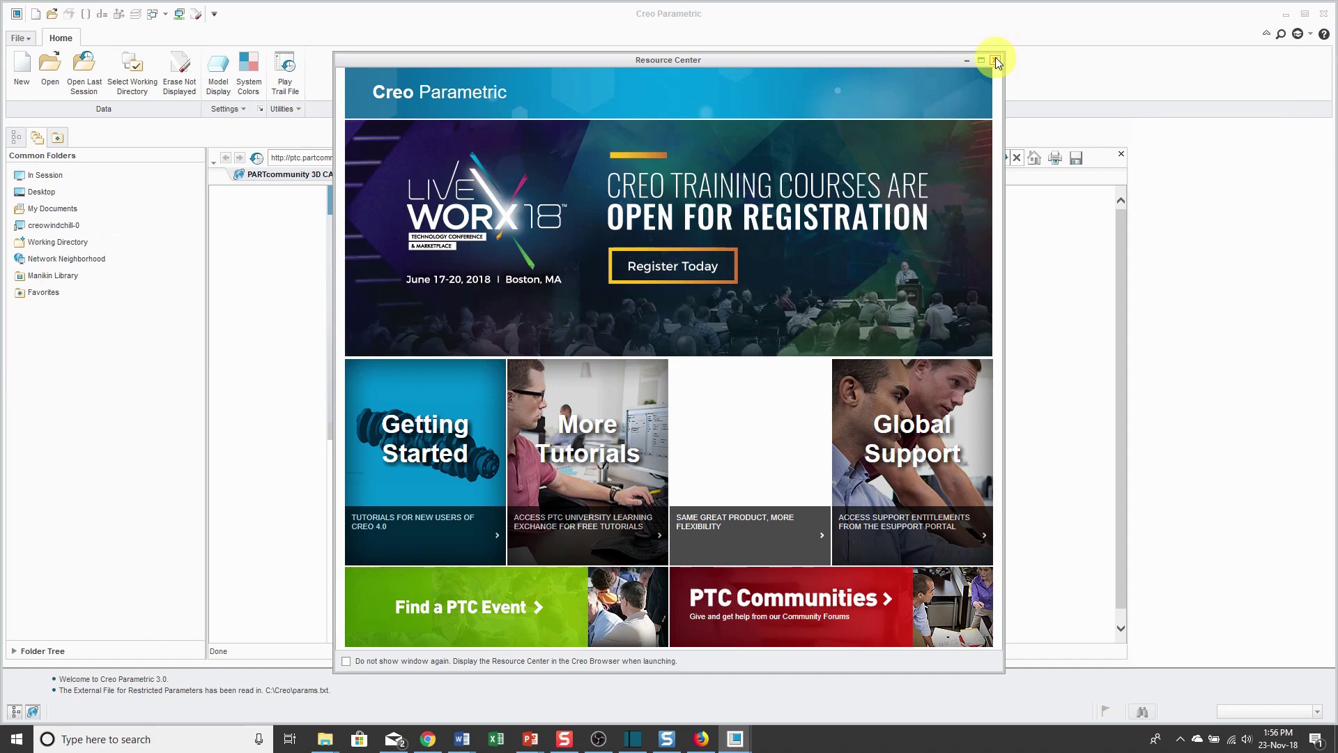
left_click(995, 60)
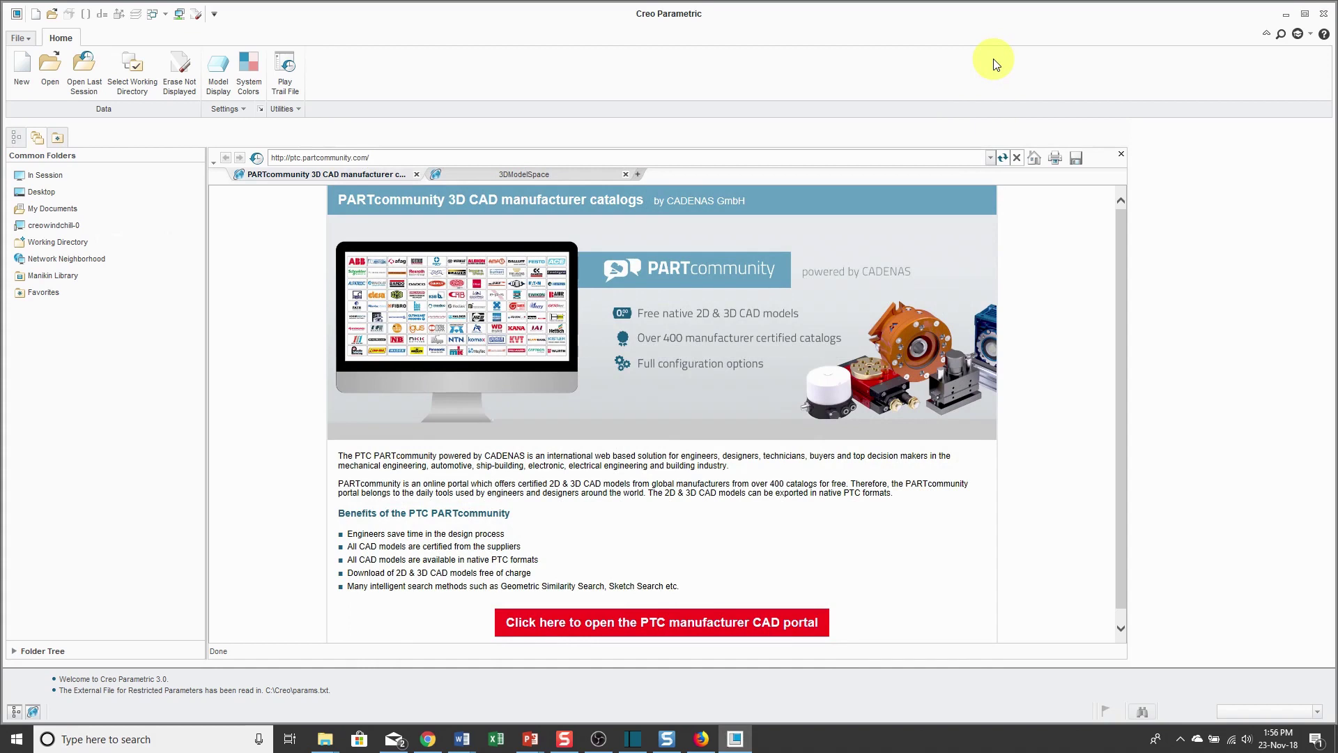
Step: Set the working directory to C:\Creo_Absolute_Beginners
left_click(138, 86)
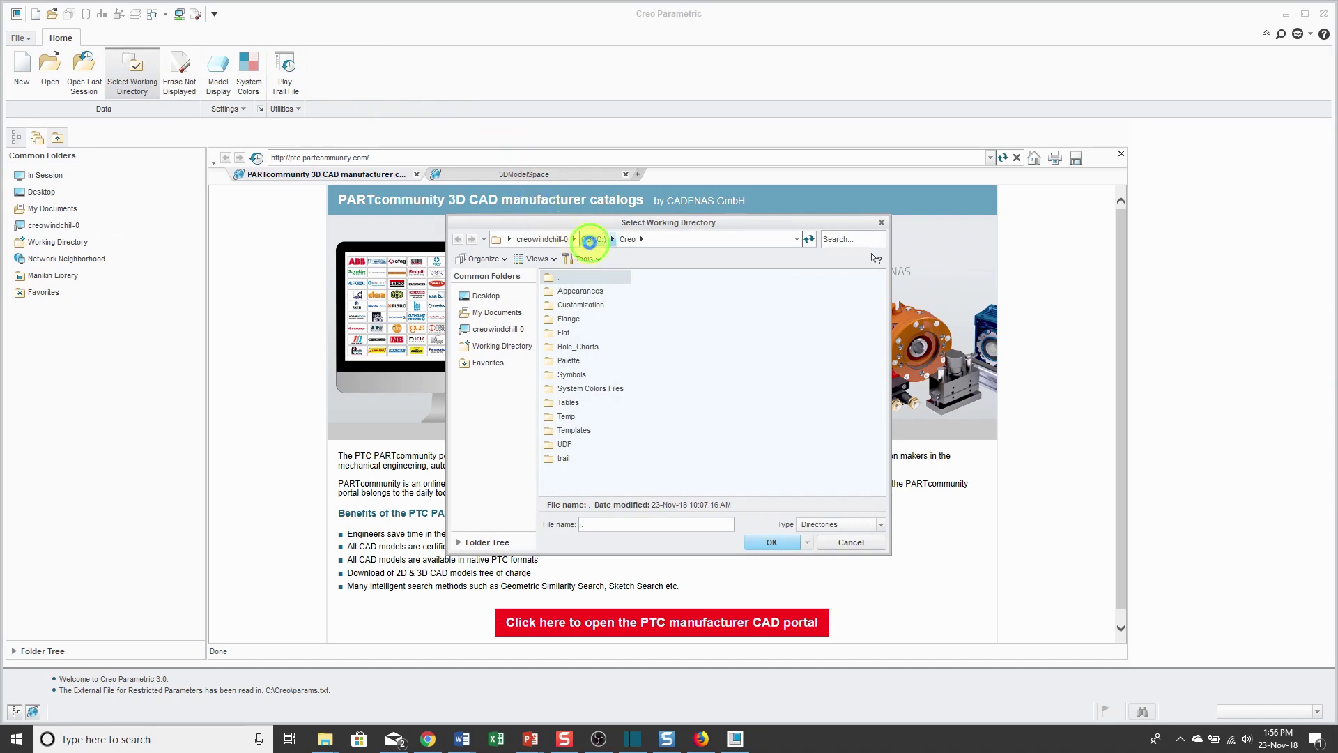
left_click(591, 242)
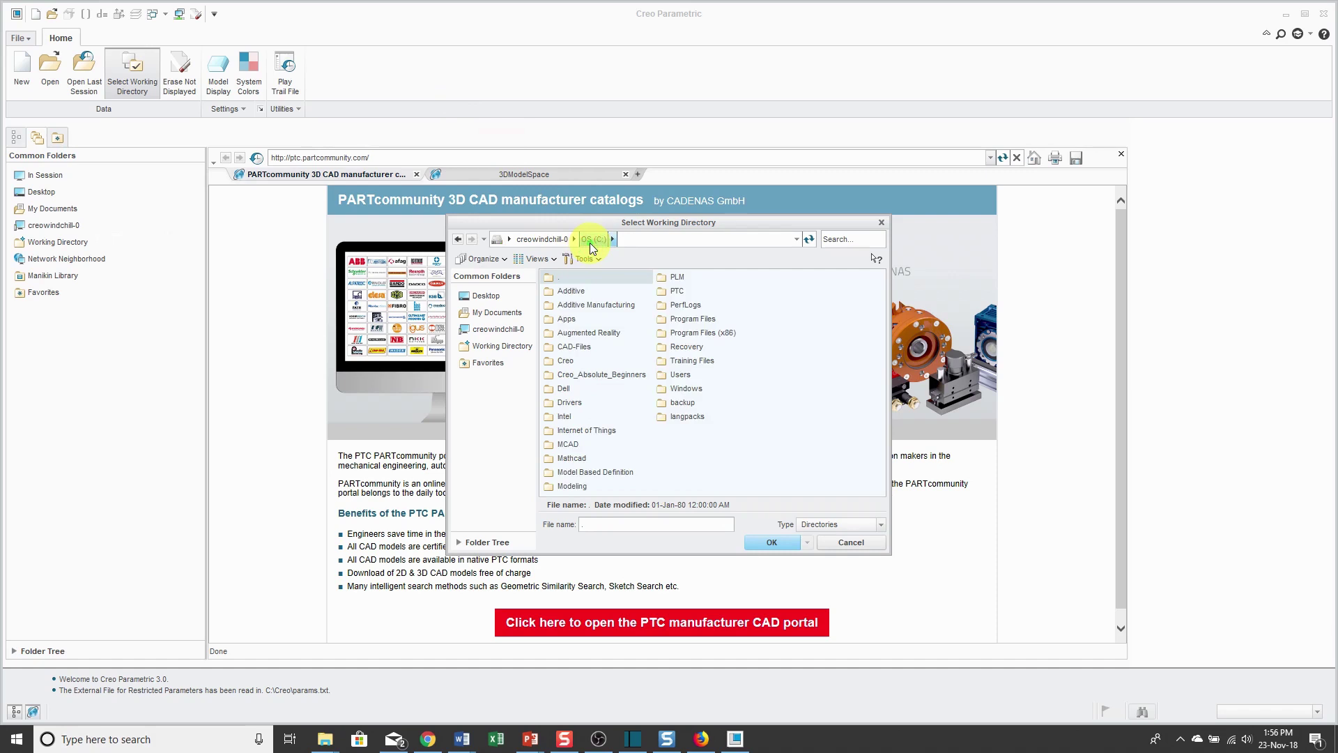
double_click(620, 377)
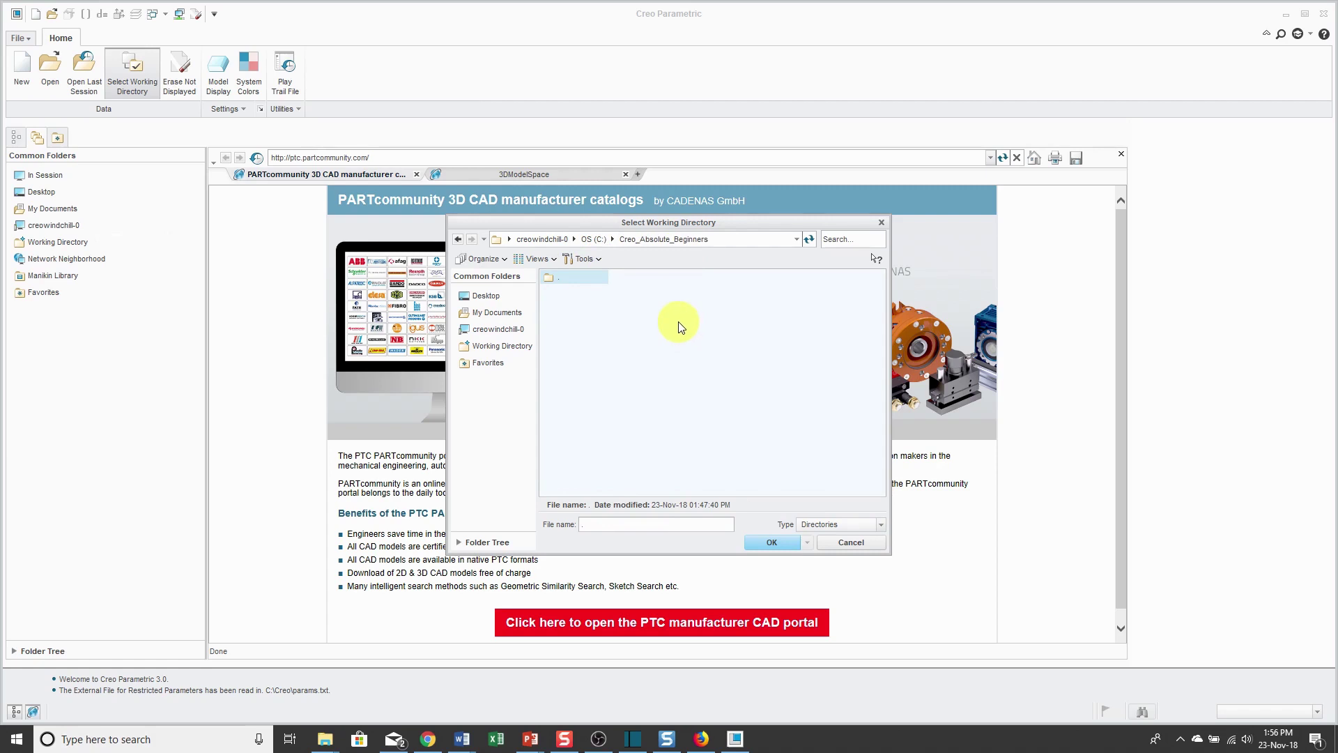
left_click(768, 542)
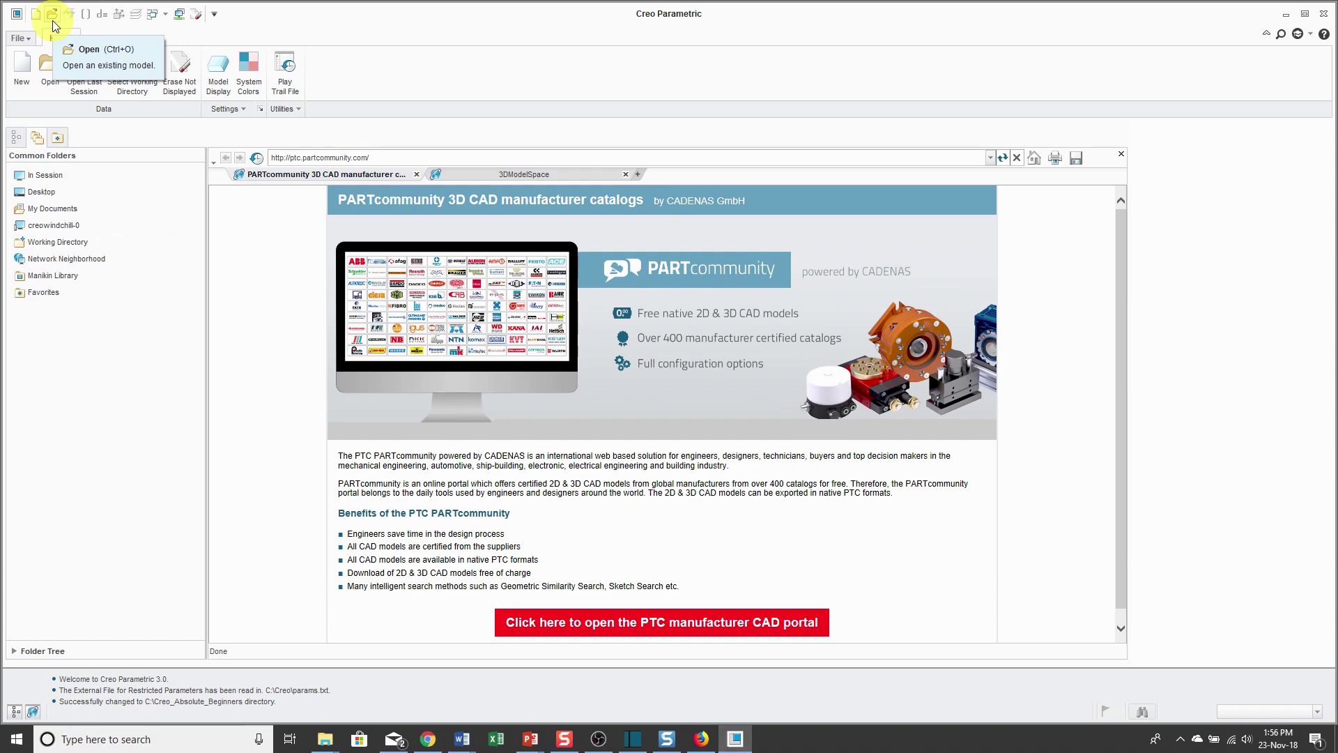
Step: Show an enlarged, zoomed and rotated preview of 01-51200.asm in the File Open dialog
left_click(53, 15)
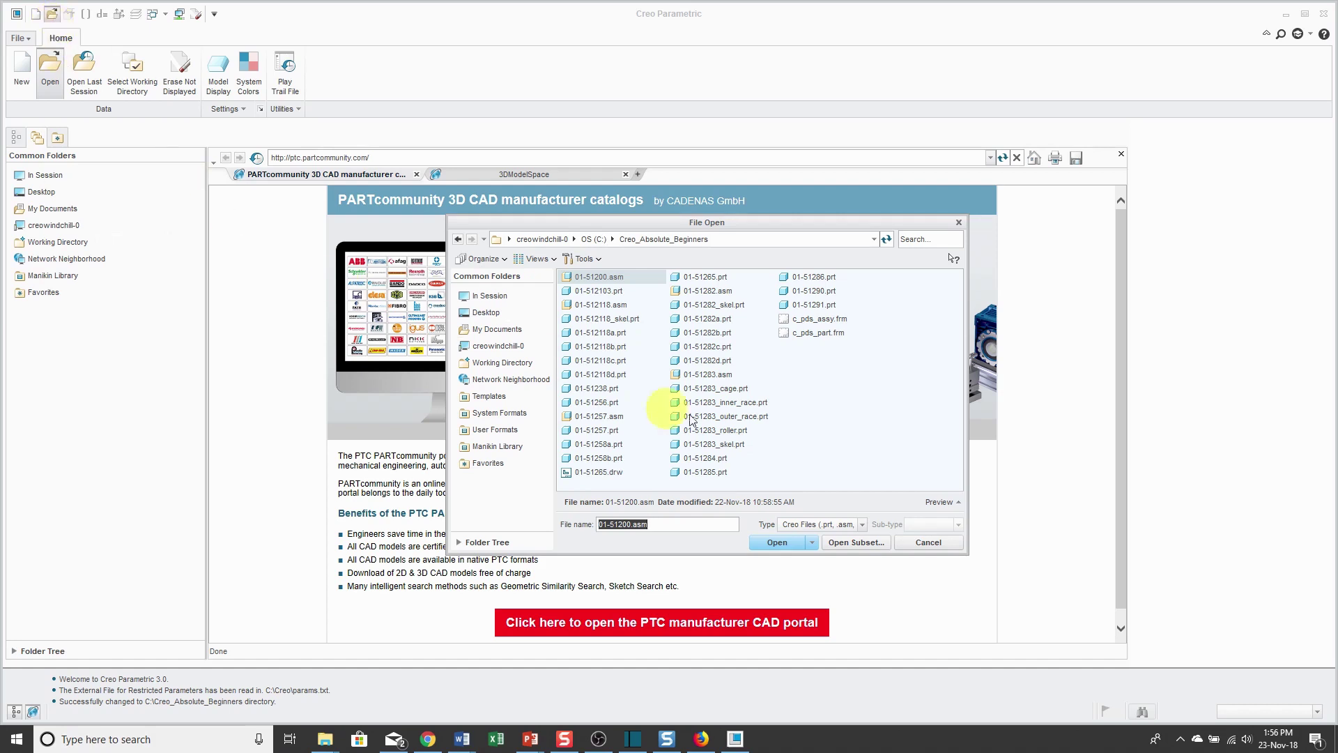
left_click(939, 501)
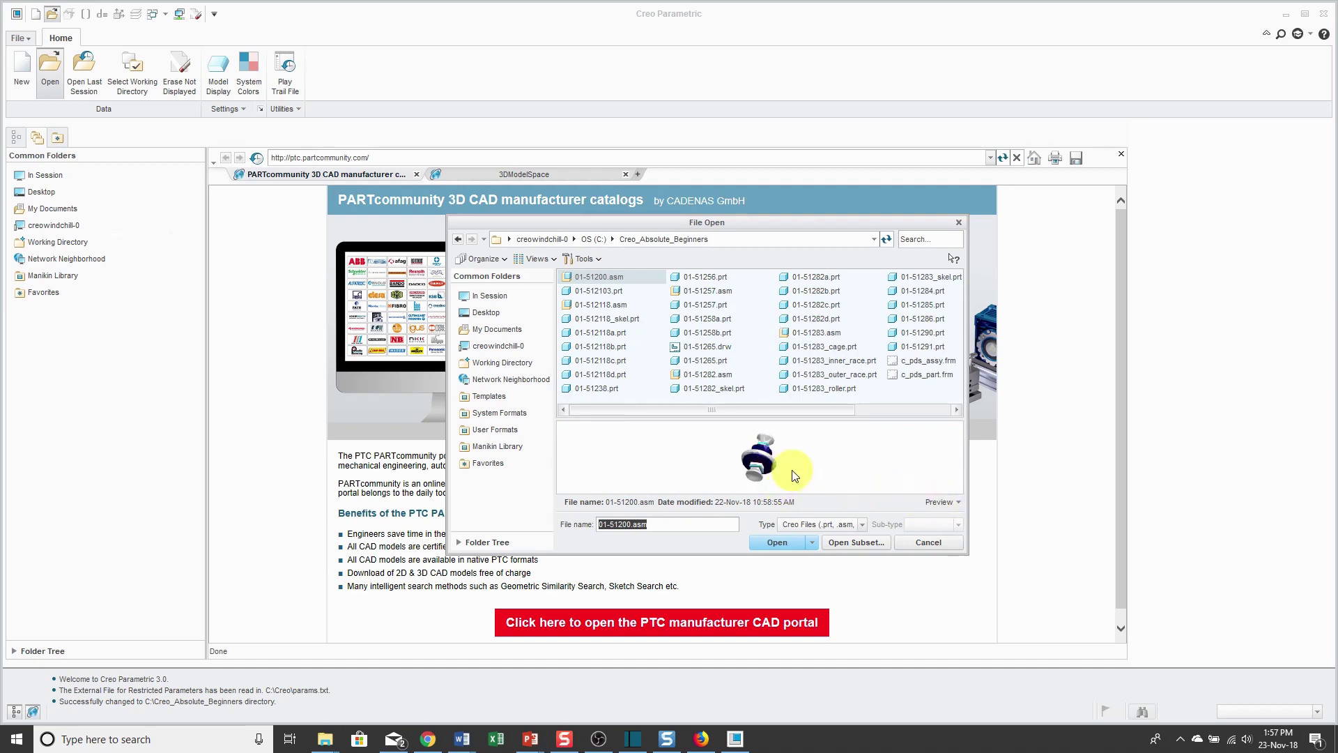
left_click_drag(734, 554, 747, 638)
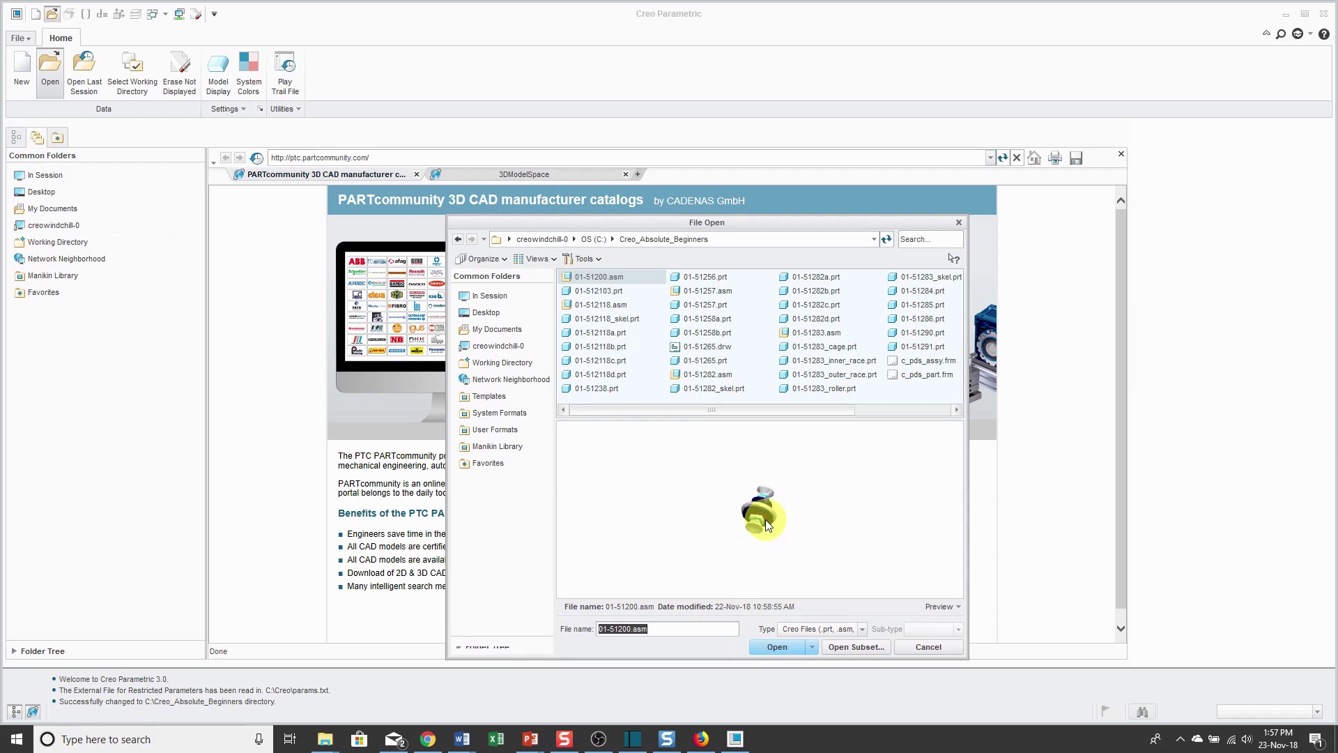
scroll(766, 520, "down", 5)
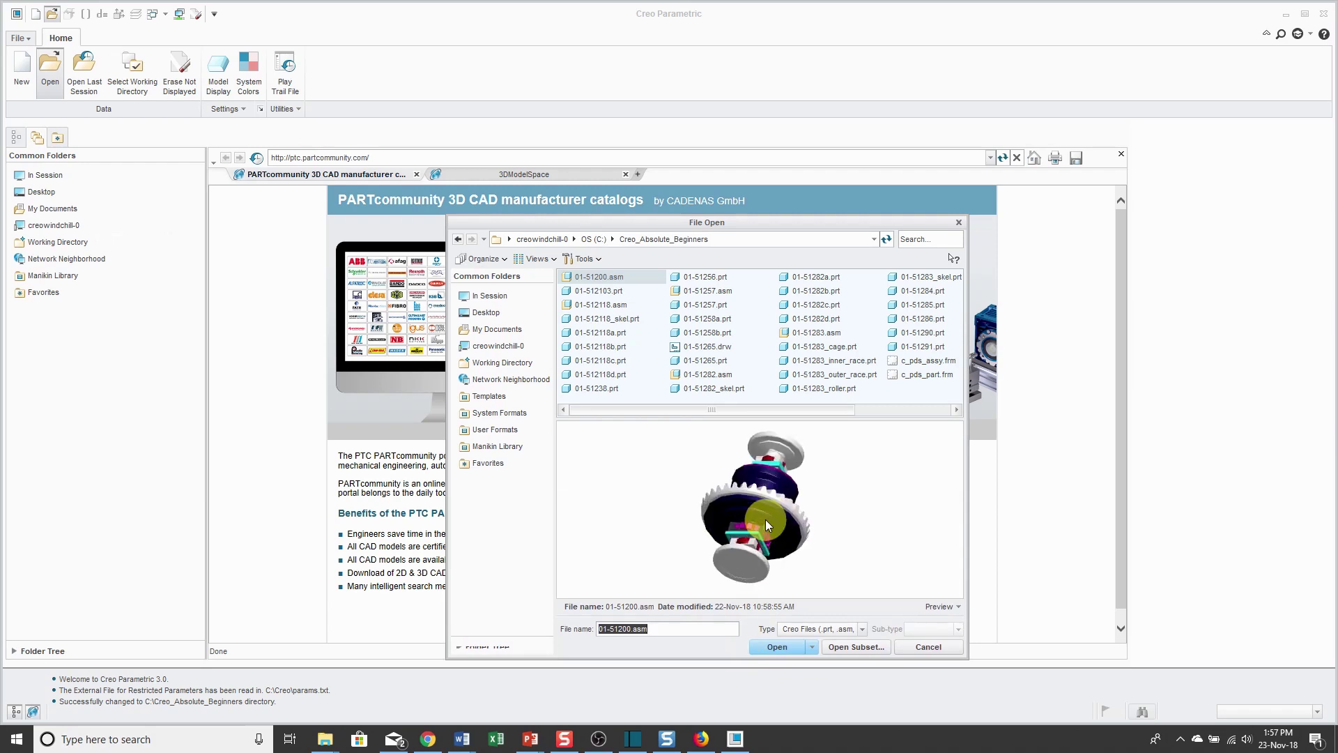
mouse_move(787, 516)
middle_mouse_down()
mouse_move(726, 484)
mouse_move(730, 456)
mouse_move(723, 497)
middle_mouse_up()
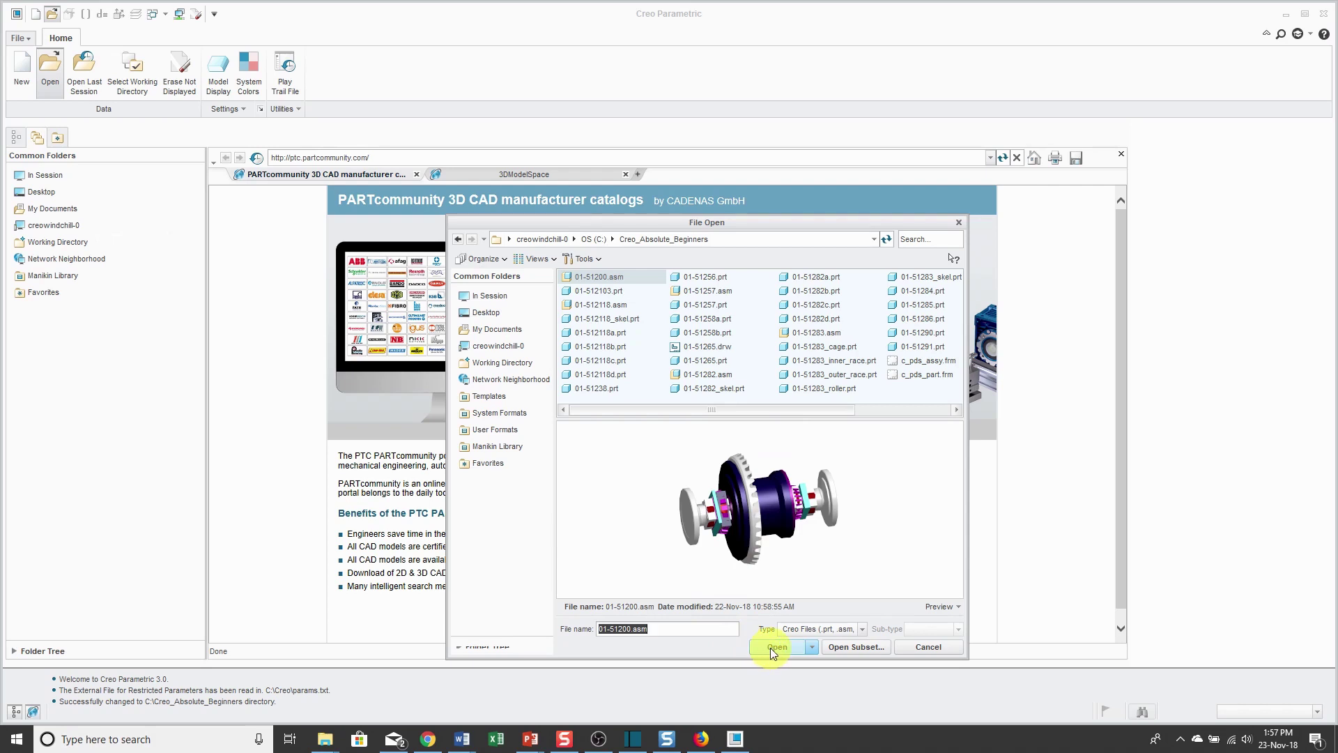
Step: Open the 01-51200 assembly, then open part 01-51265.prt by searching '26'
double_click(601, 278)
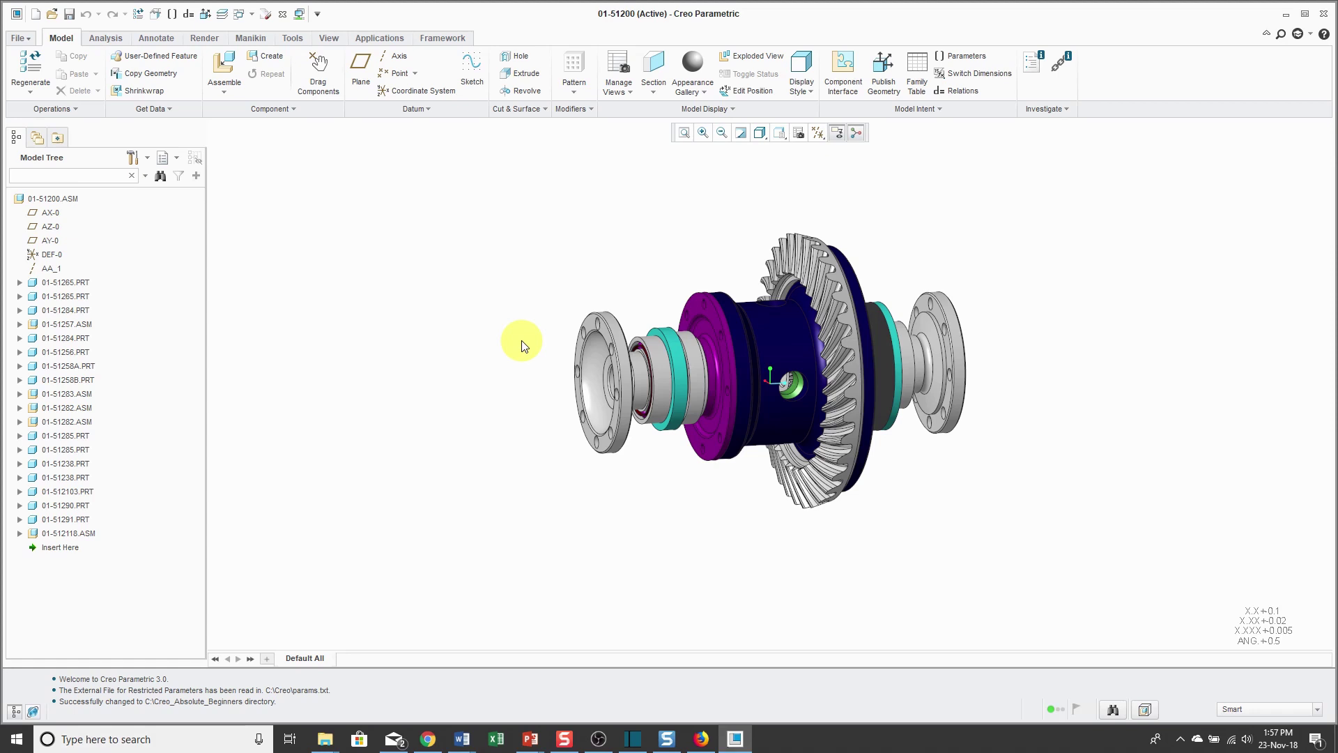
left_click(53, 18)
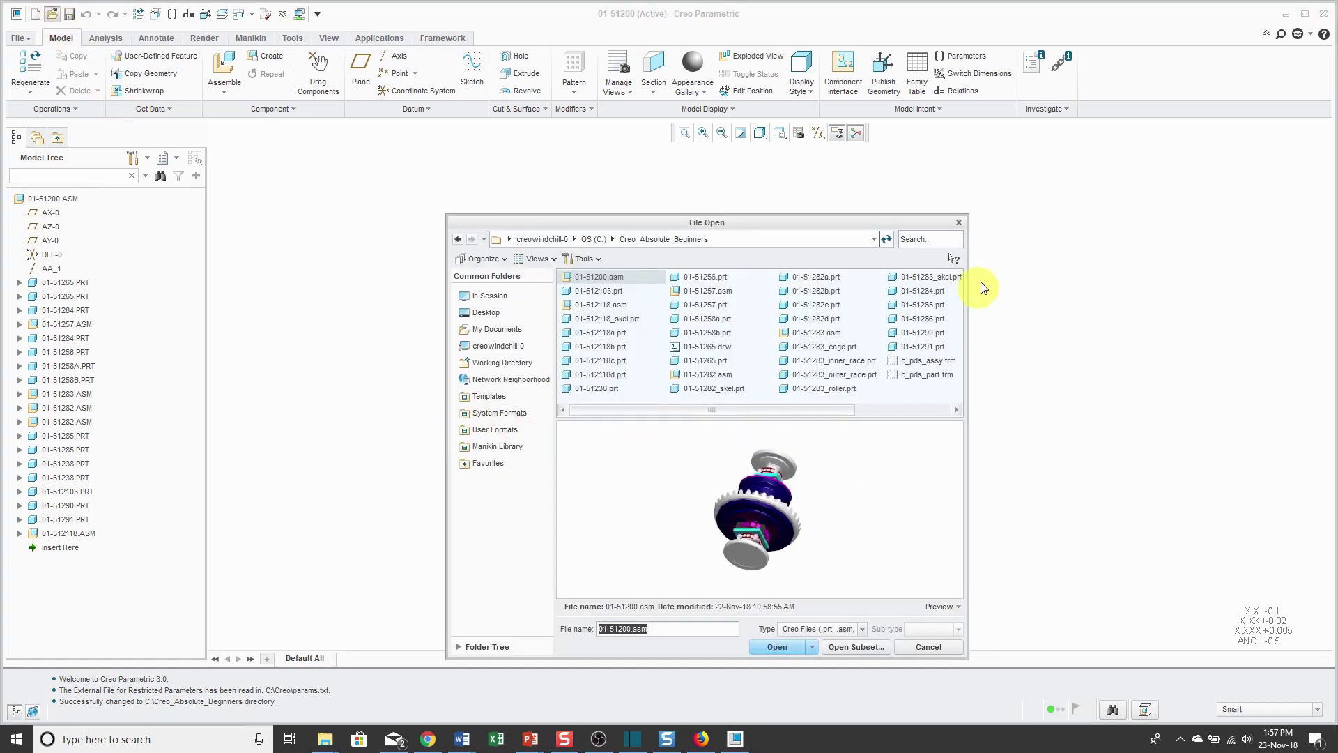
left_click(932, 239)
type("2")
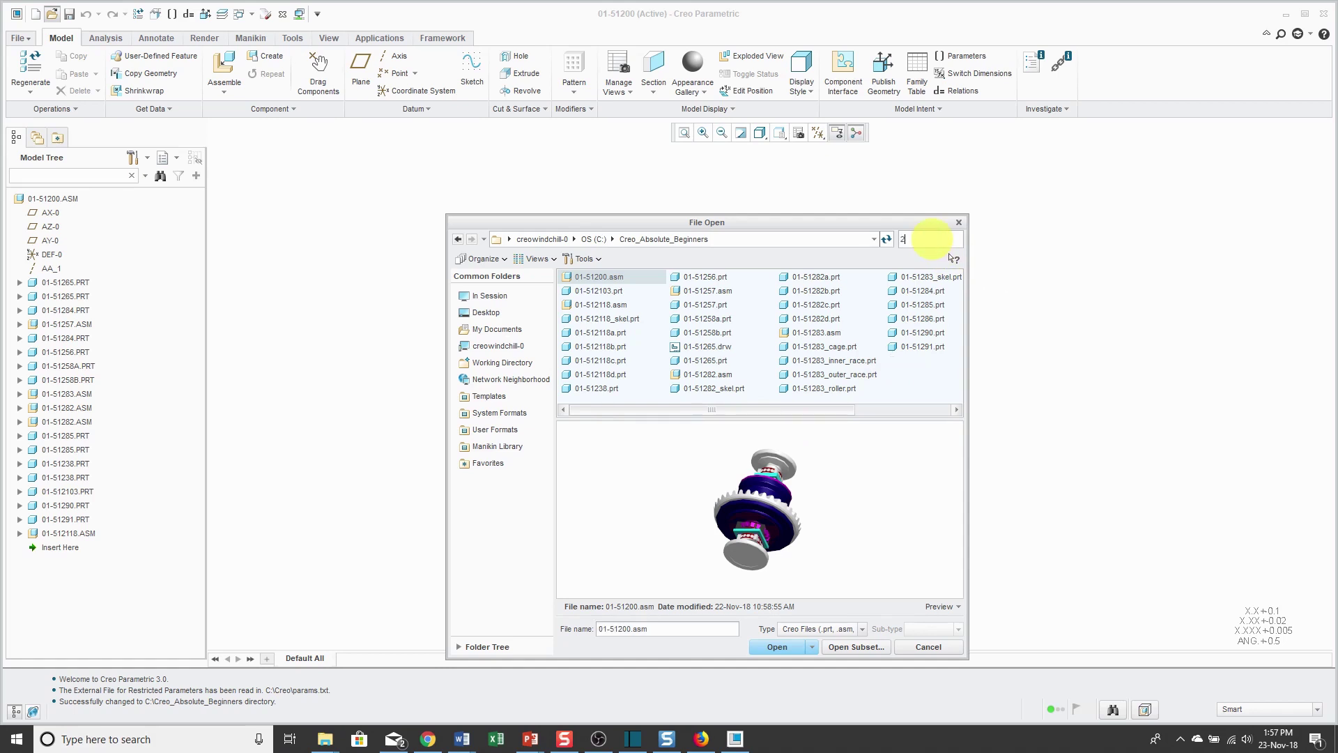
type("6")
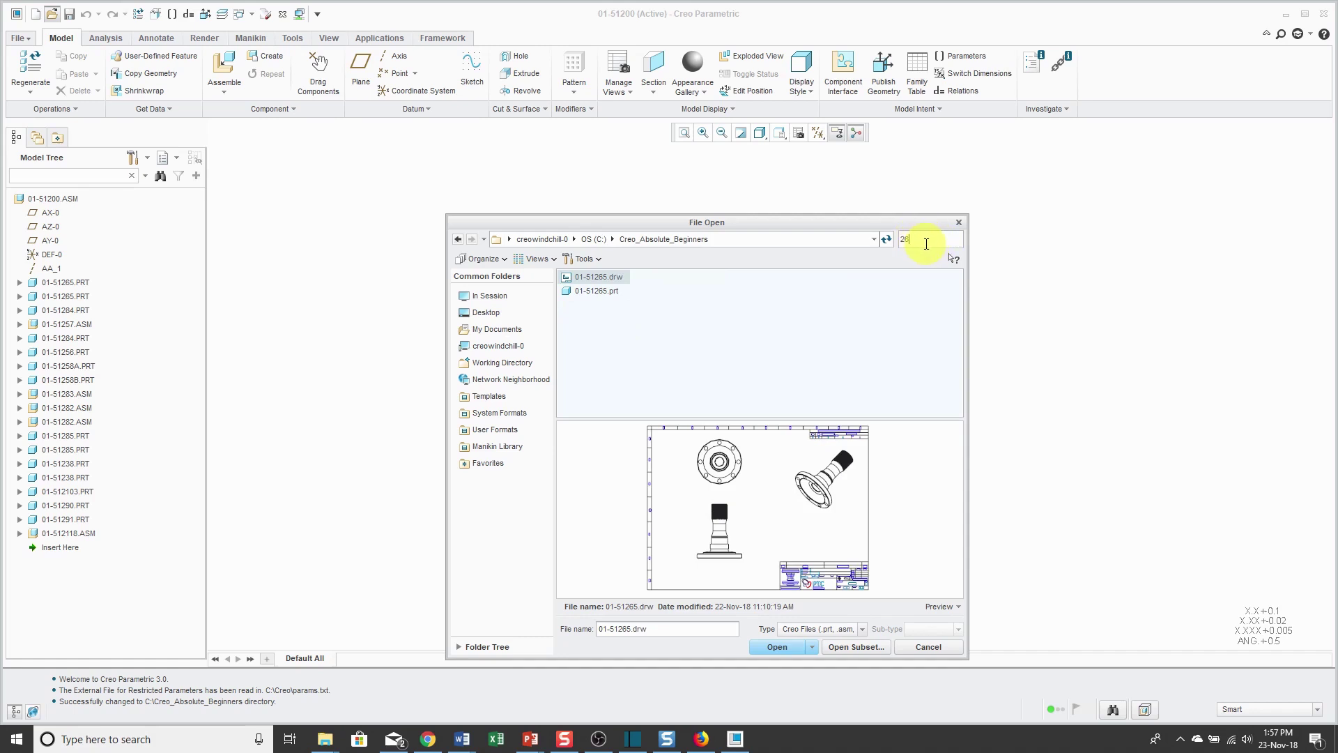
left_click(598, 292)
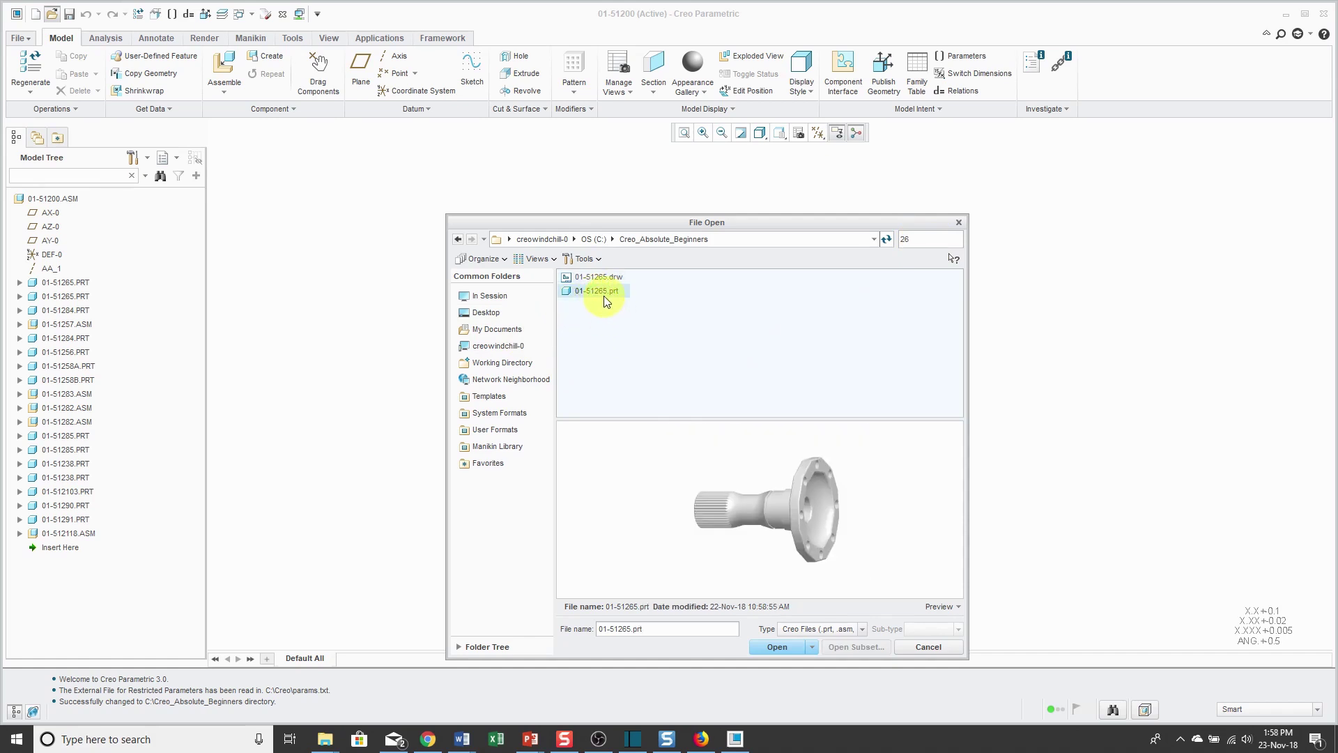
double_click(603, 290)
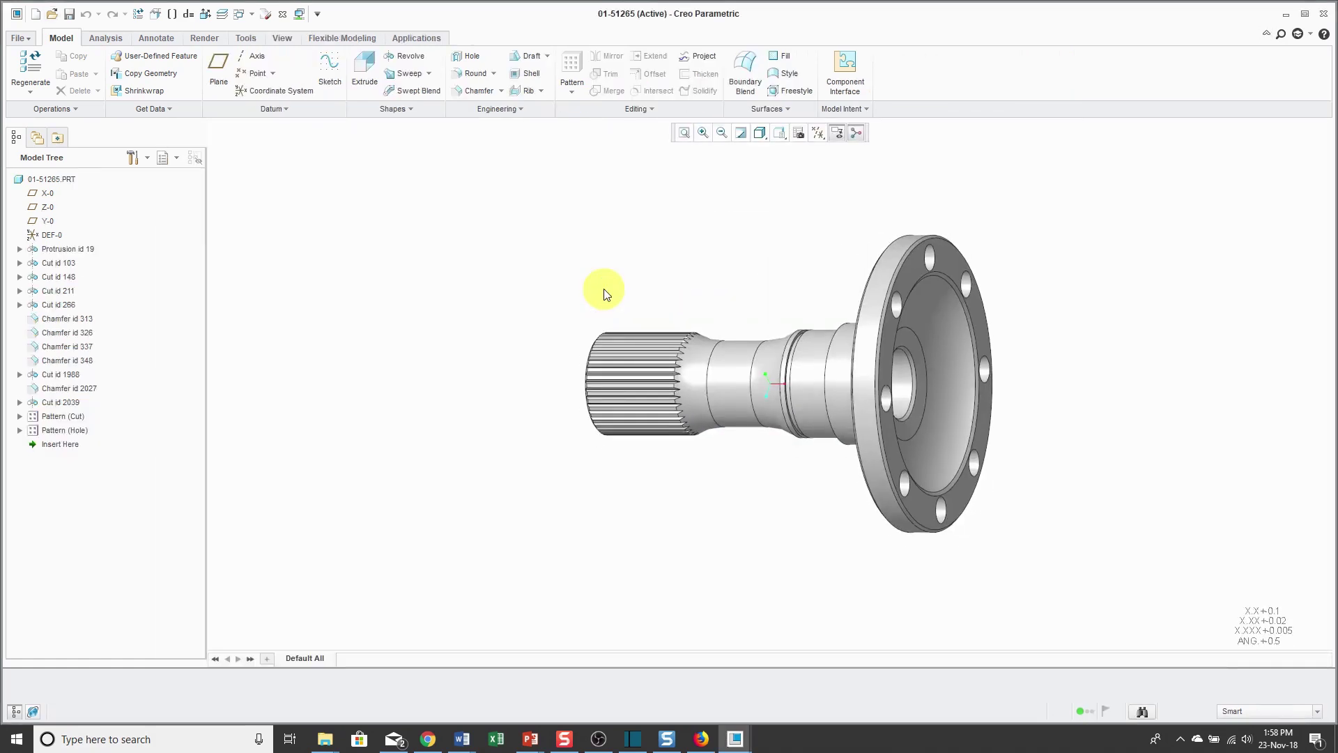
Step: Return to the 01-51200 assembly window, then open 01-51265.drw using the Drawing (*.drw) file filter
left_click(251, 15)
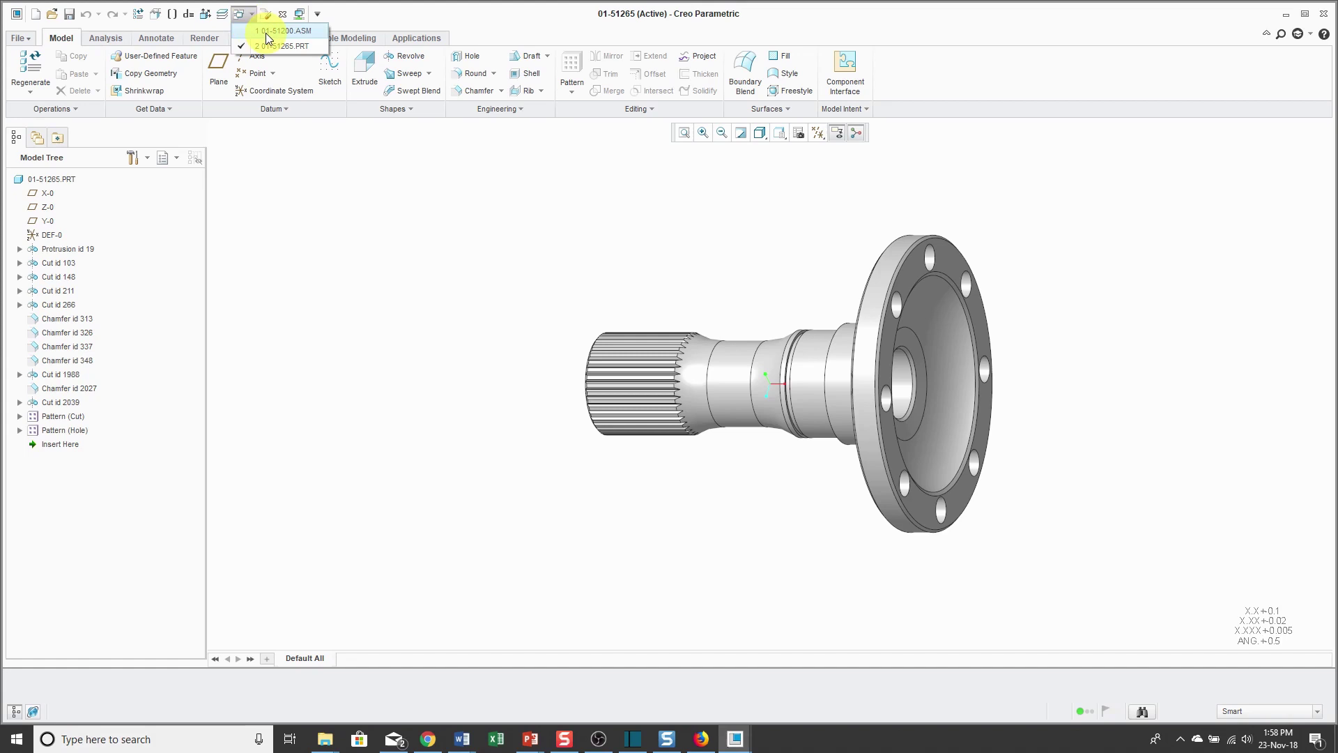
left_click(266, 32)
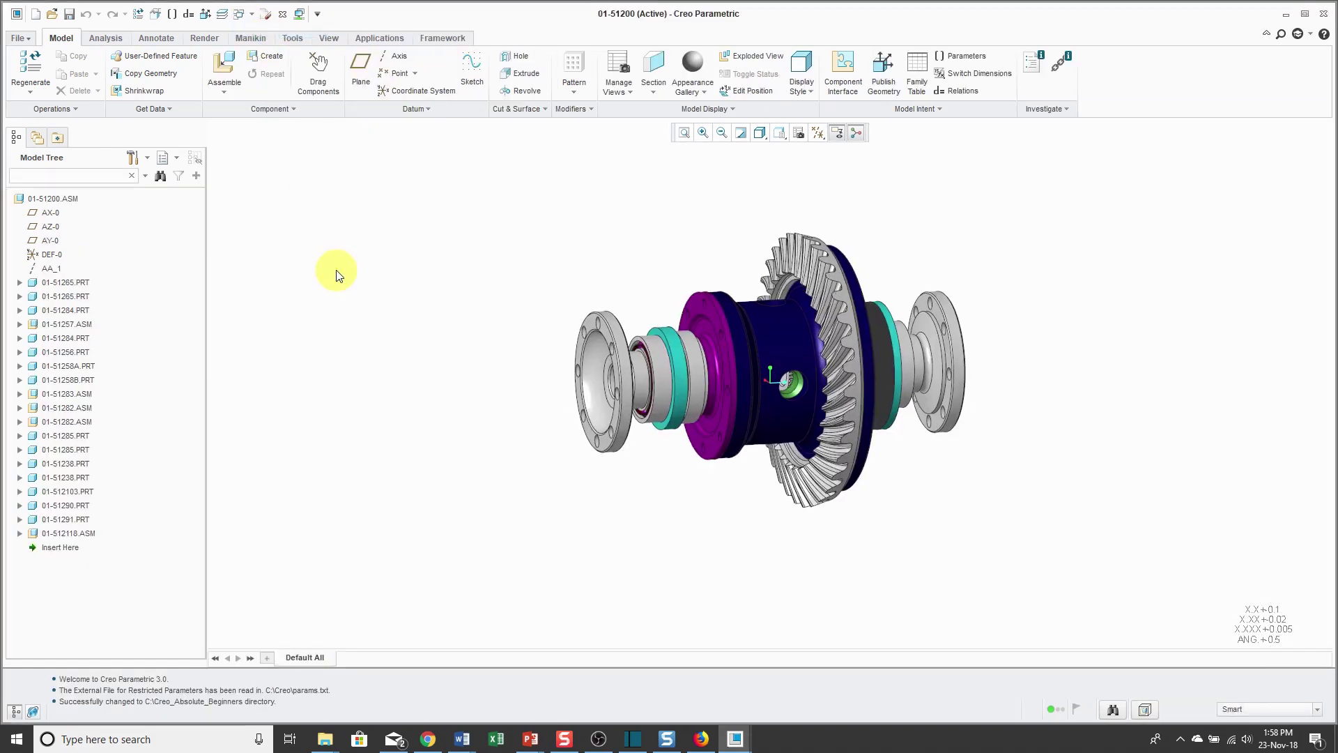
left_click(53, 16)
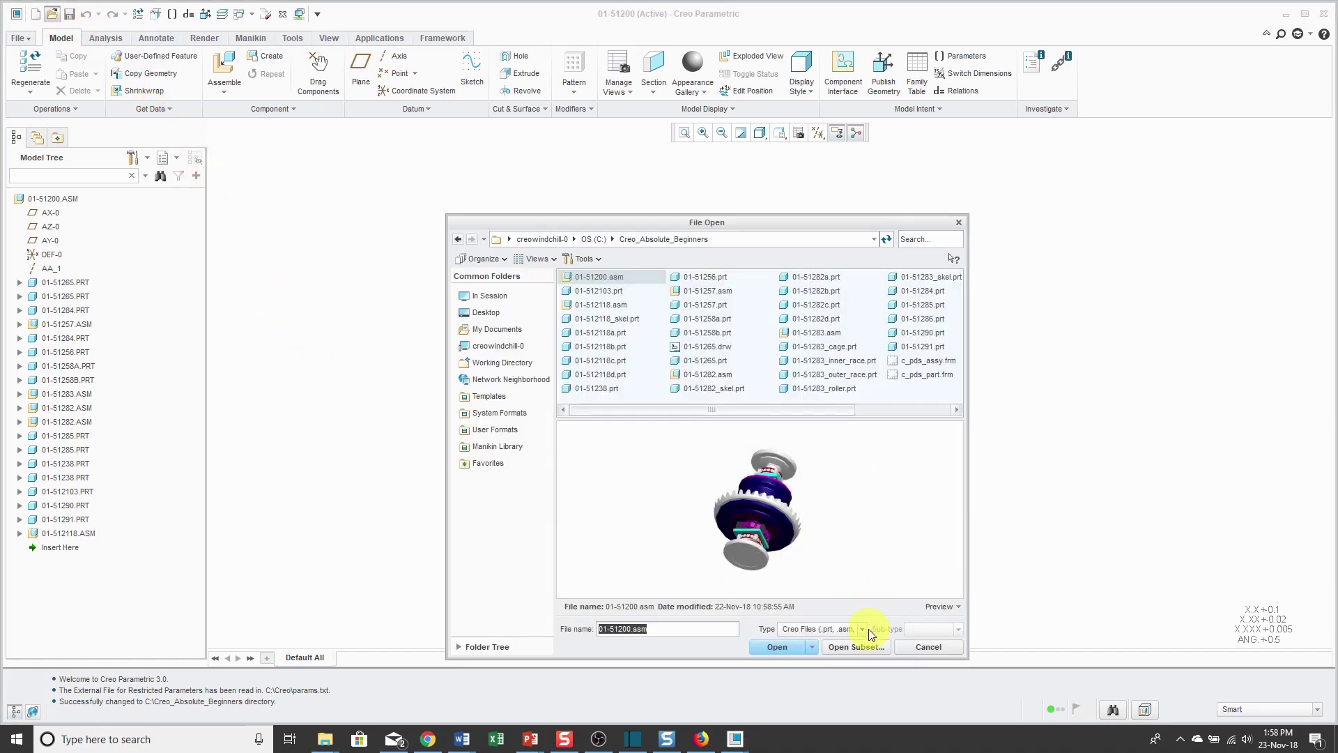
left_click(863, 628)
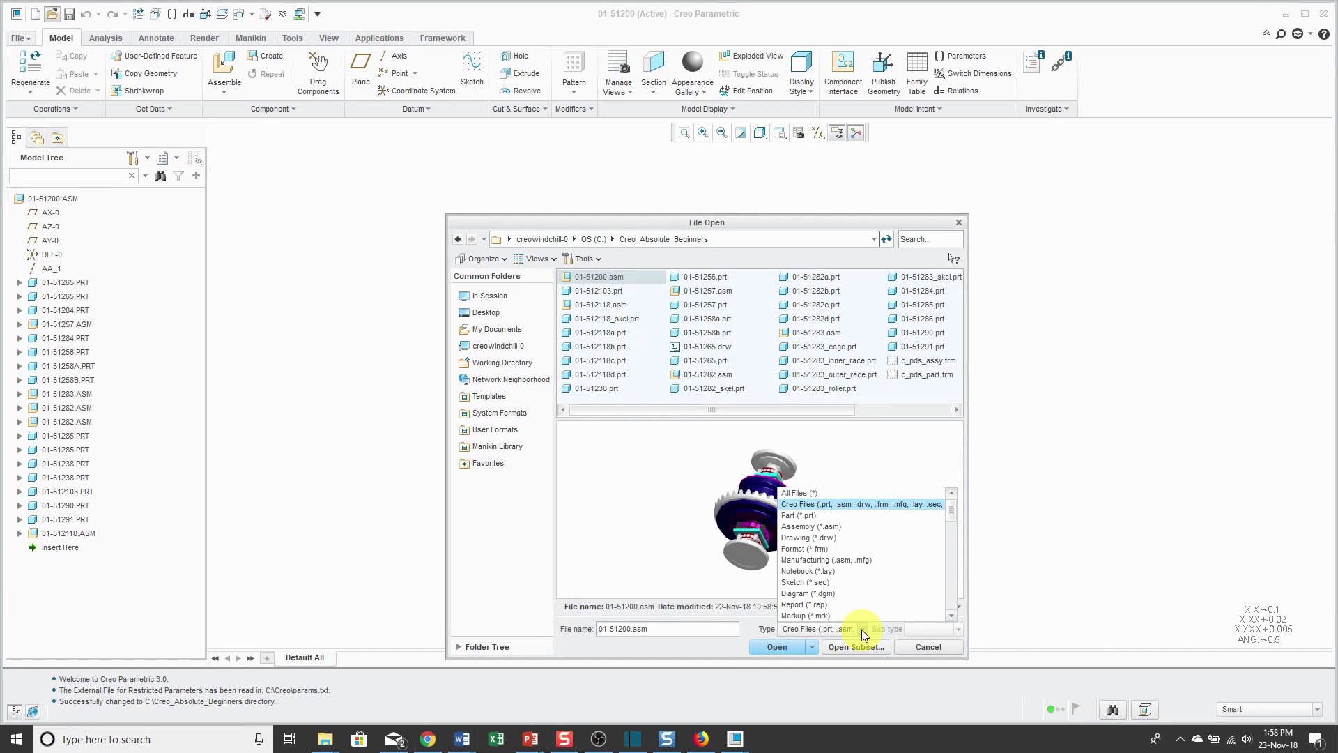
left_click(836, 538)
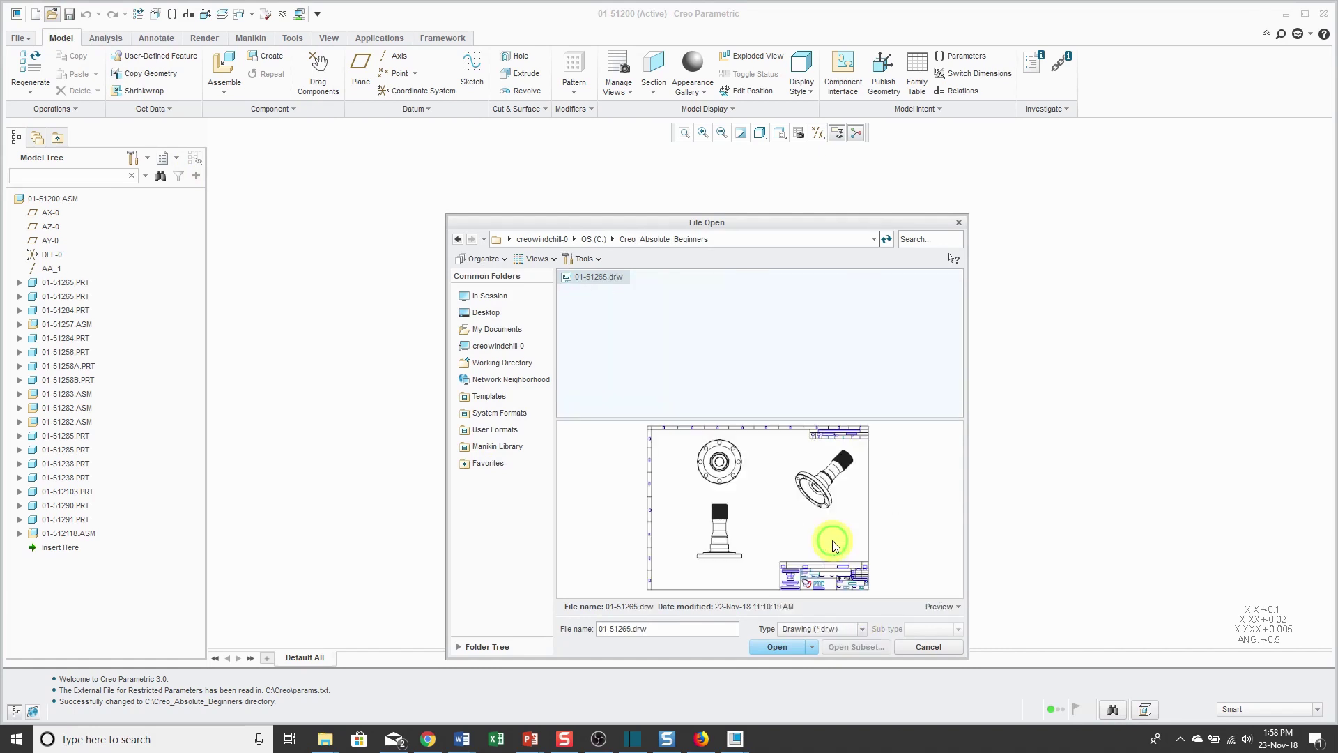
double_click(596, 277)
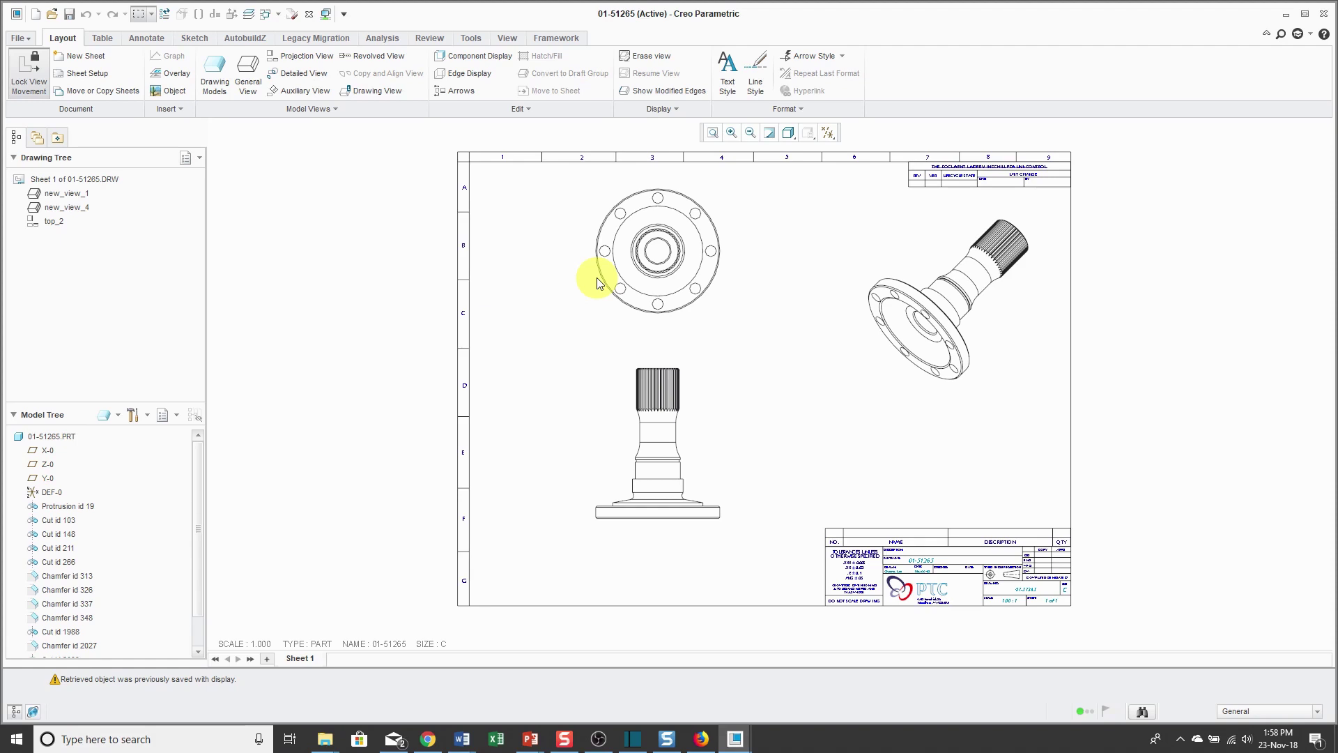
Step: Switch to the 01-51200.ASM window from the open-windows list
left_click(279, 14)
left_click(296, 31)
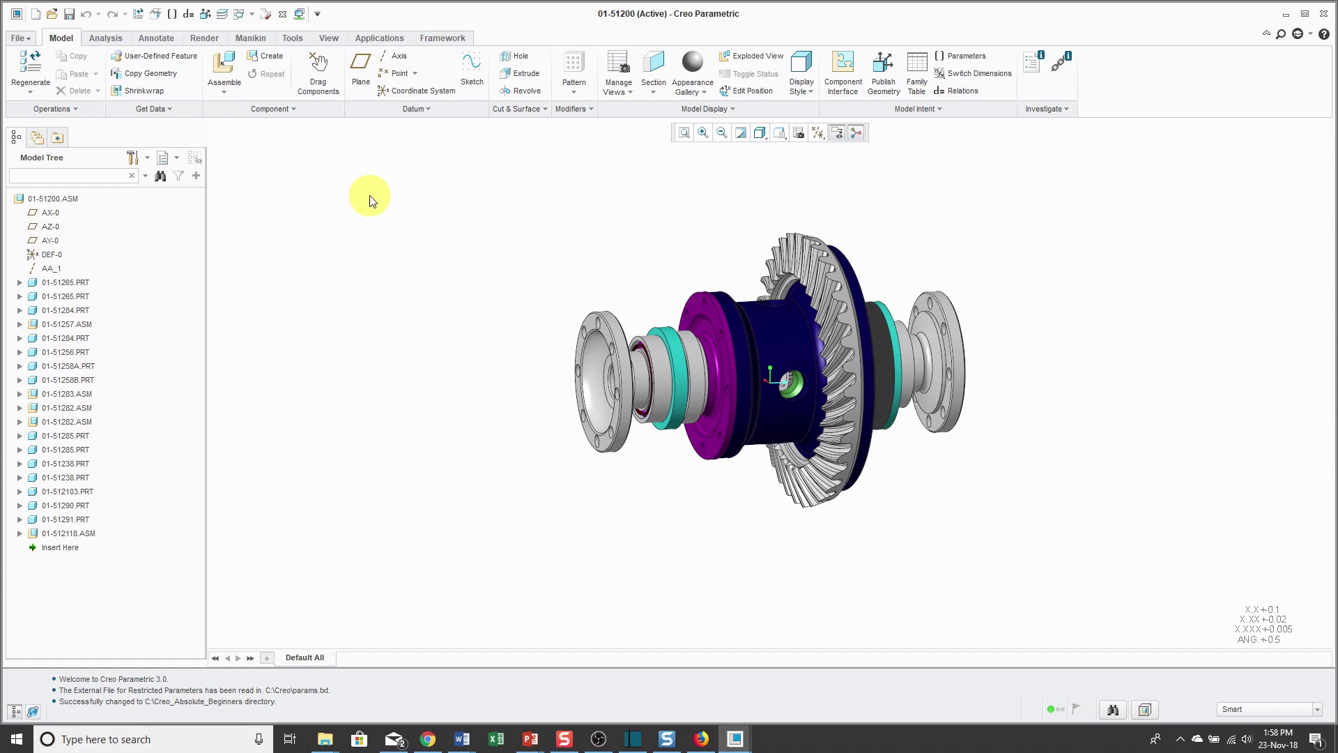
Step: Orbit the differential to view it end-on and select the small side gear inside the housing
middle_click_drag(708, 429, 685, 409)
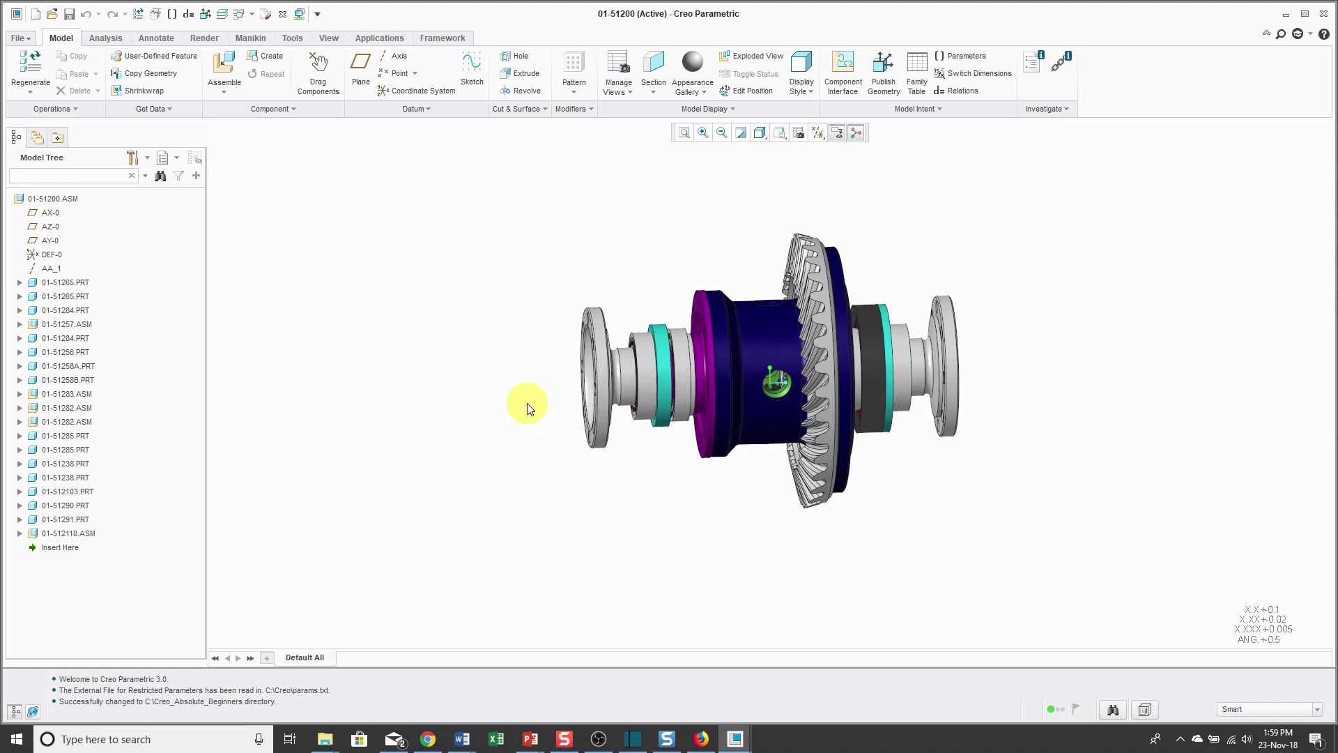
left_click(769, 394)
Step: Hide the spin centre, then orbit the assembly about pressed points to show the ring-gear face
left_click(857, 133)
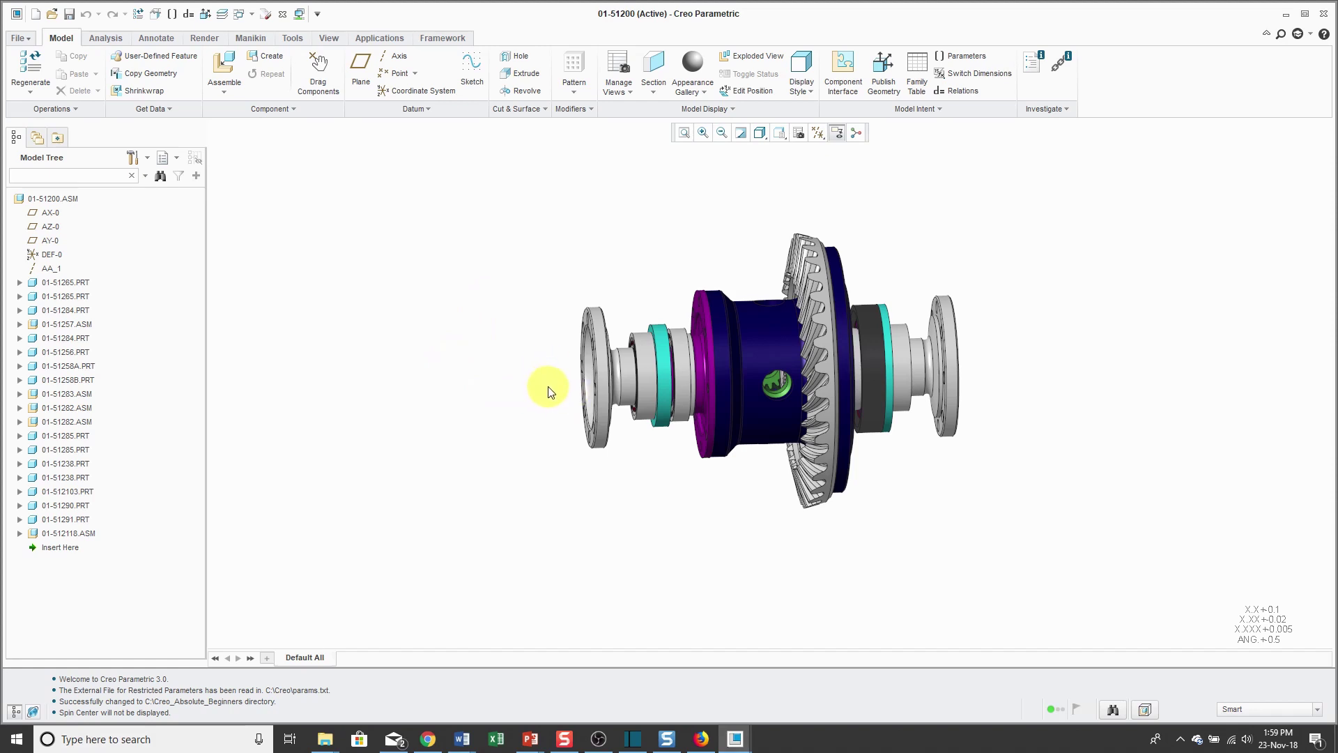
mouse_move(548, 390)
middle_mouse_down()
mouse_move(335, 389)
mouse_move(553, 382)
mouse_move(533, 389)
middle_mouse_up()
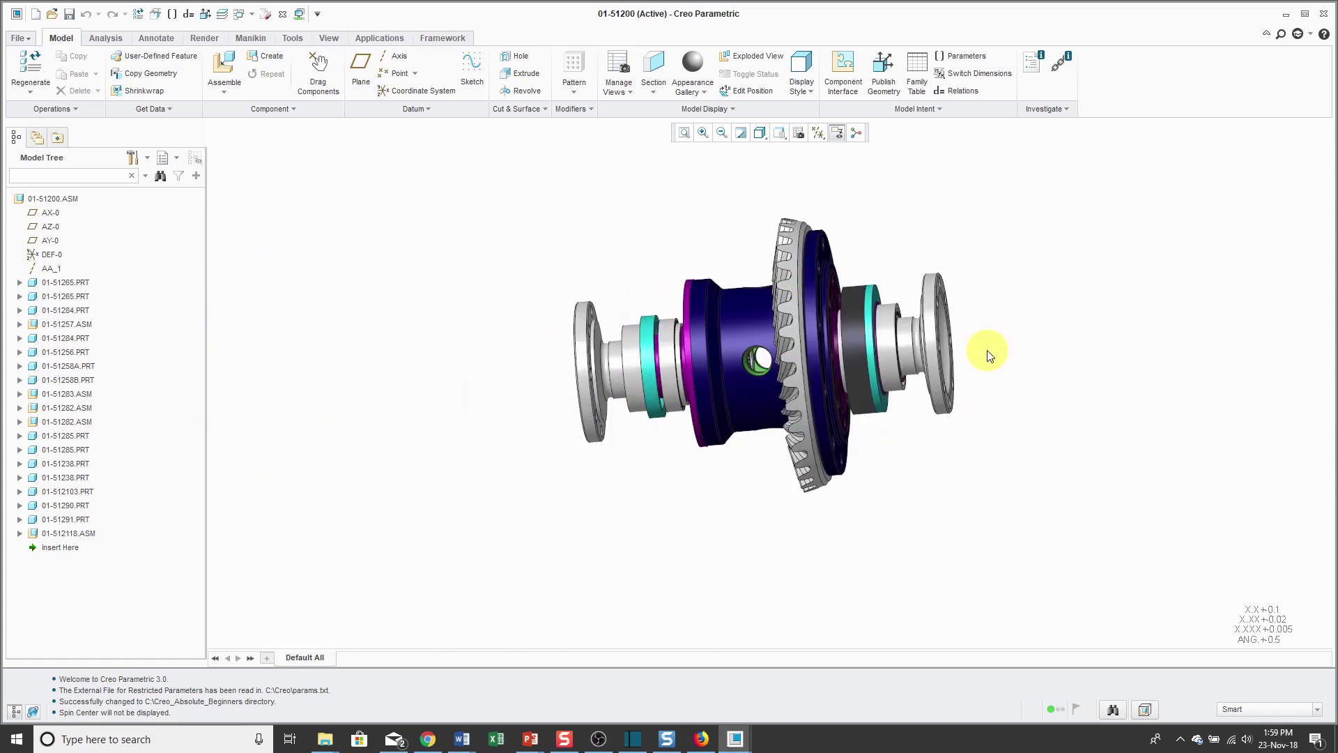
mouse_move(983, 350)
middle_mouse_down()
mouse_move(1178, 354)
mouse_move(986, 350)
mouse_move(990, 361)
middle_mouse_up()
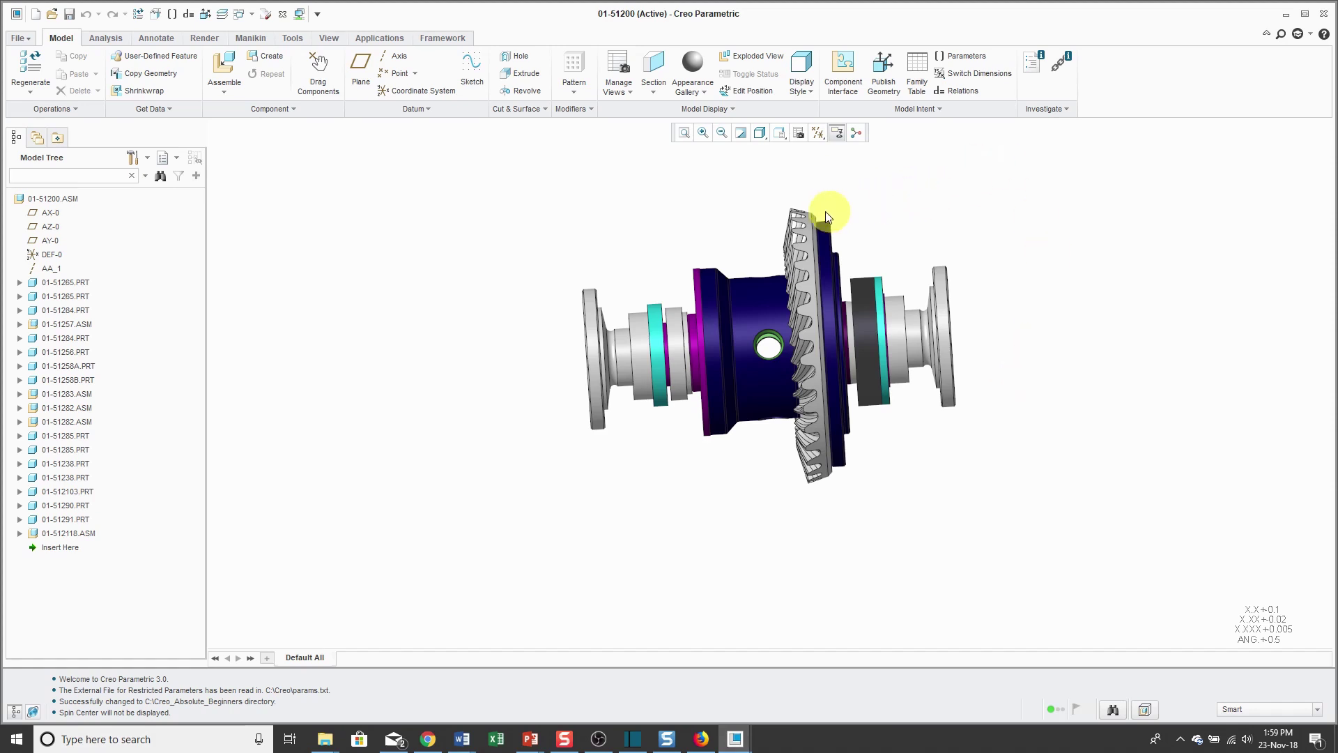
Step: Zoom in on the hub, left shaft and gear teeth, then back out to the whole differential
scroll(809, 223, "down", 10)
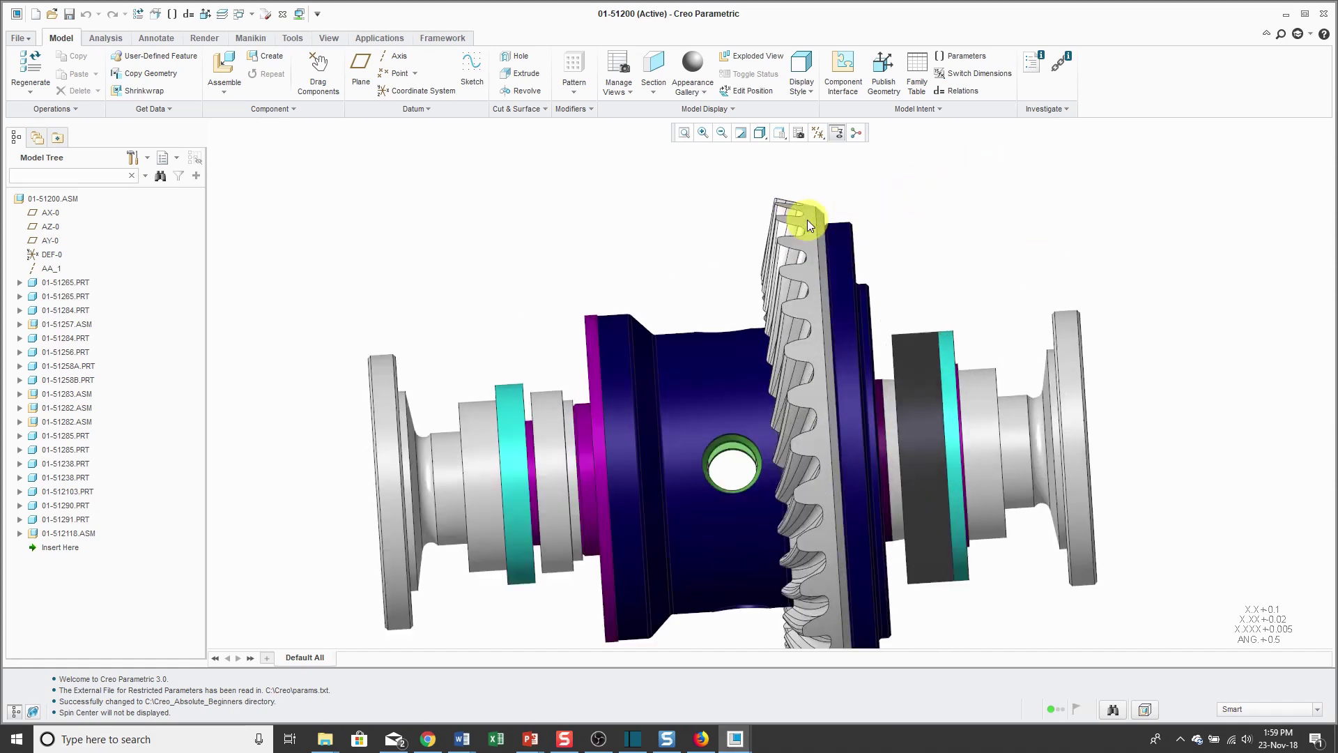
scroll(805, 220, "up", 10)
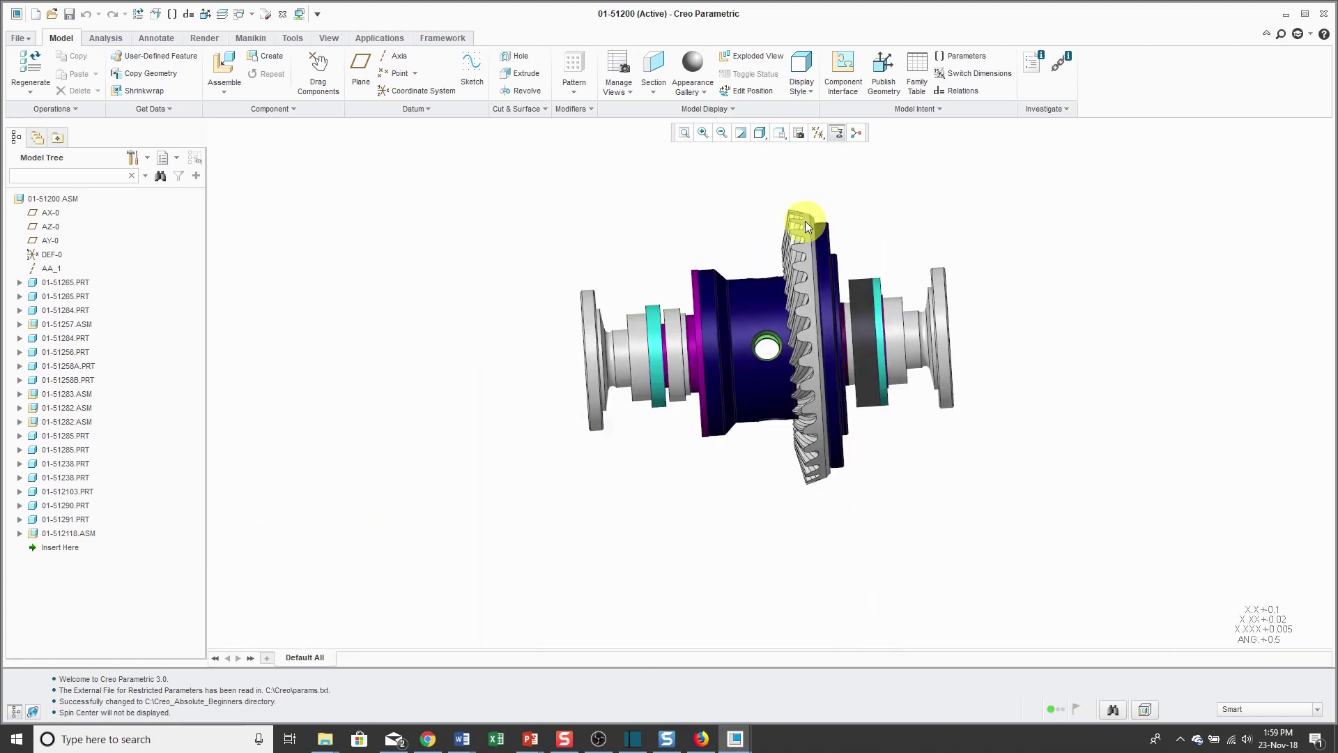
scroll(638, 291, "down", 10)
scroll(644, 296, "up", 8)
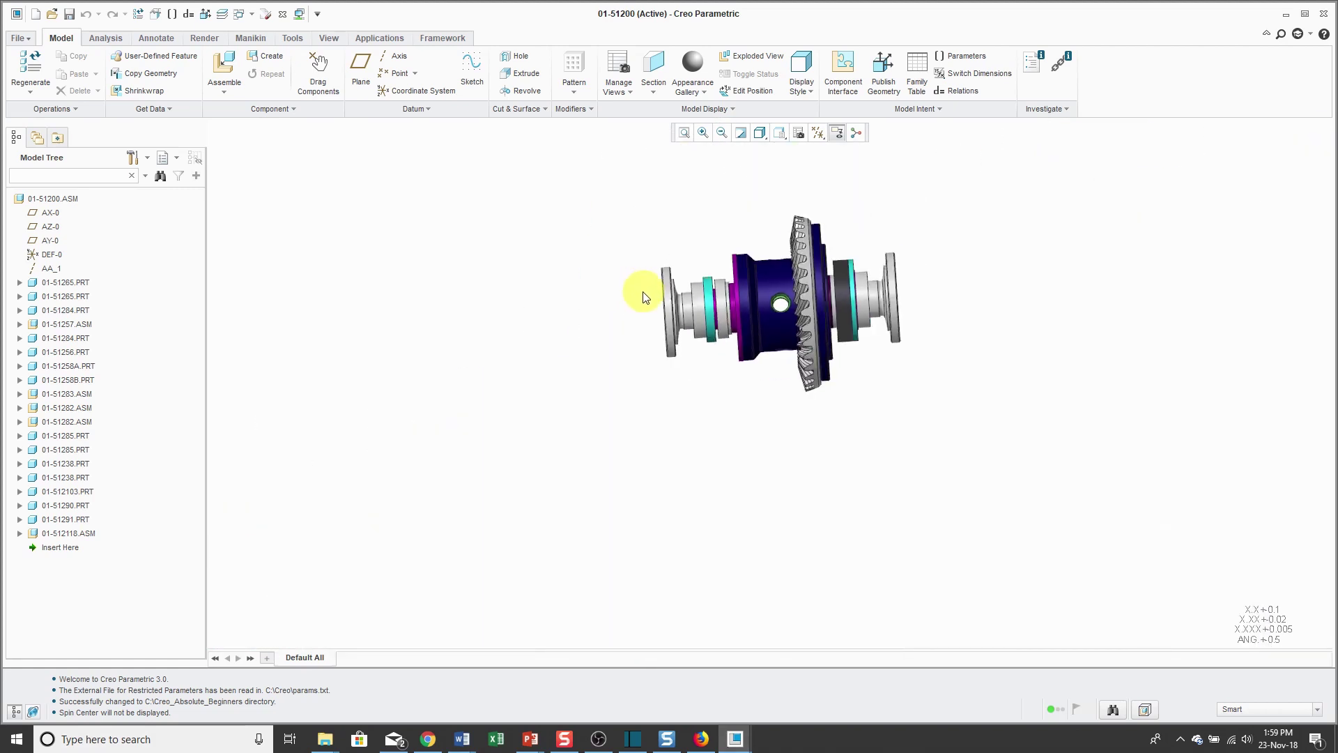
scroll(839, 294, "down", 10)
scroll(865, 354, "up", 10)
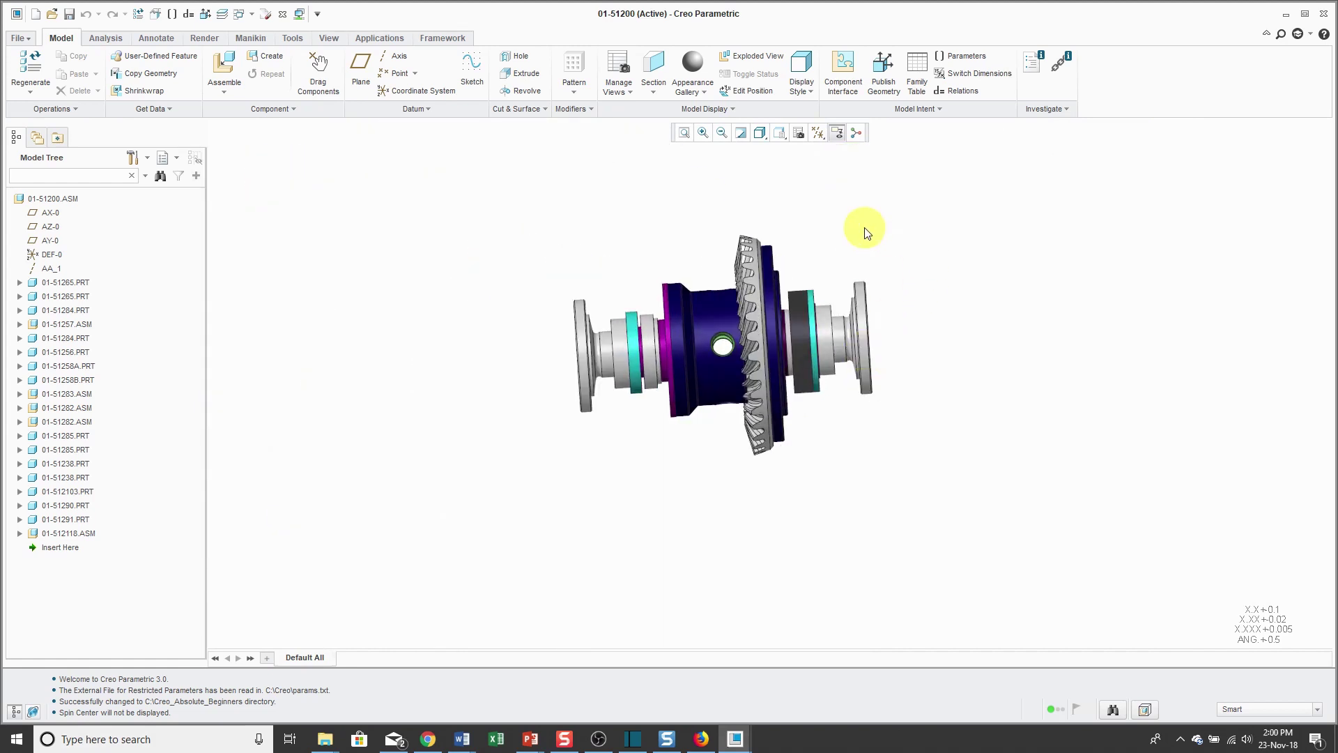
mouse_move(711, 270)
middle_mouse_down("ctrl")
mouse_move(717, 478)
mouse_move(712, 276)
mouse_move(738, 156)
mouse_move(711, 307)
mouse_move(717, 514)
mouse_move(711, 279)
middle_mouse_up("ctrl")
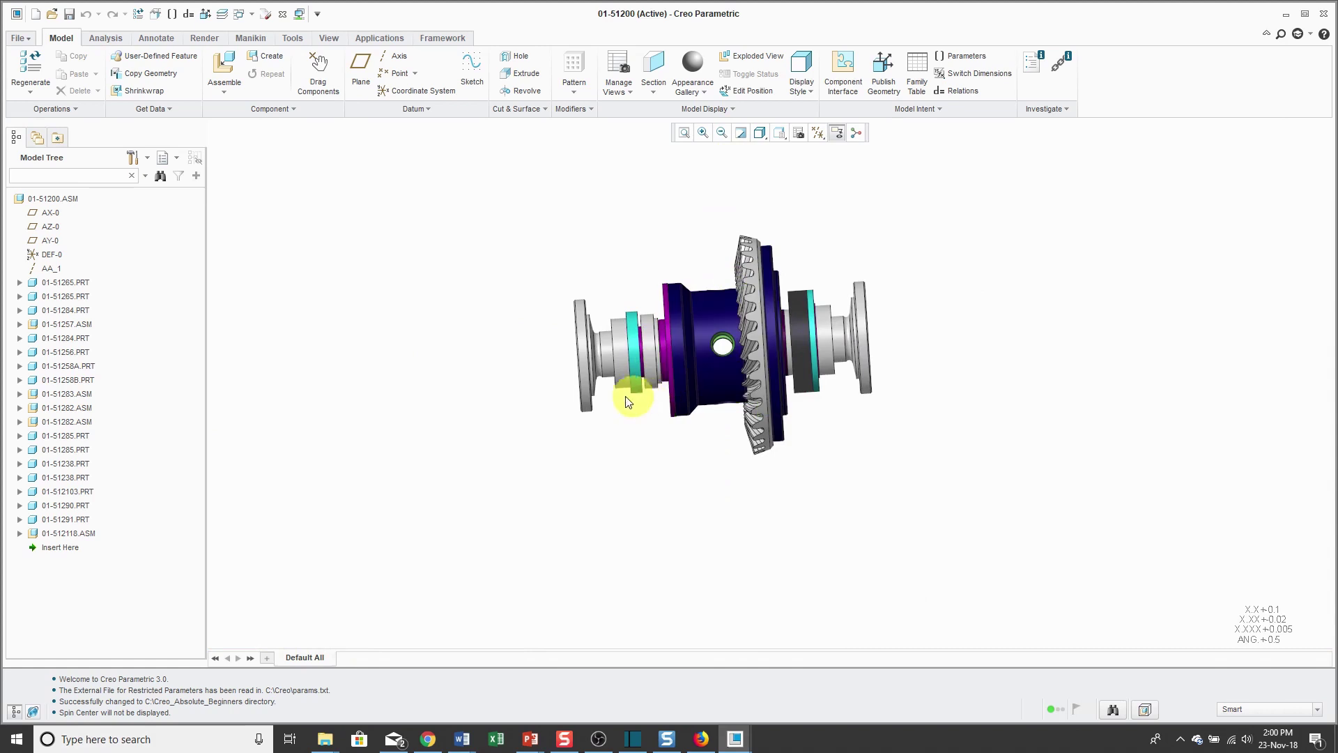
middle_click_drag(619, 396, 637, 448, "ctrl")
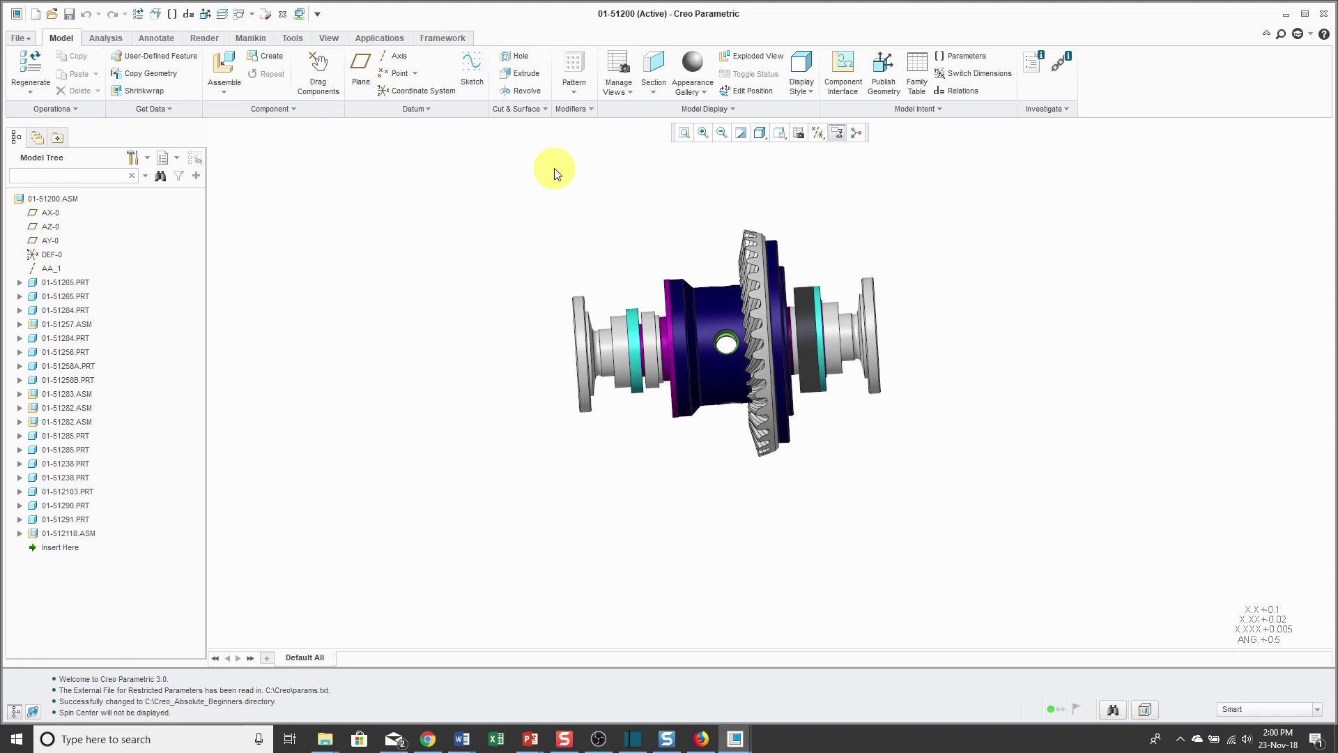
middle_click_drag(550, 167, 565, 217)
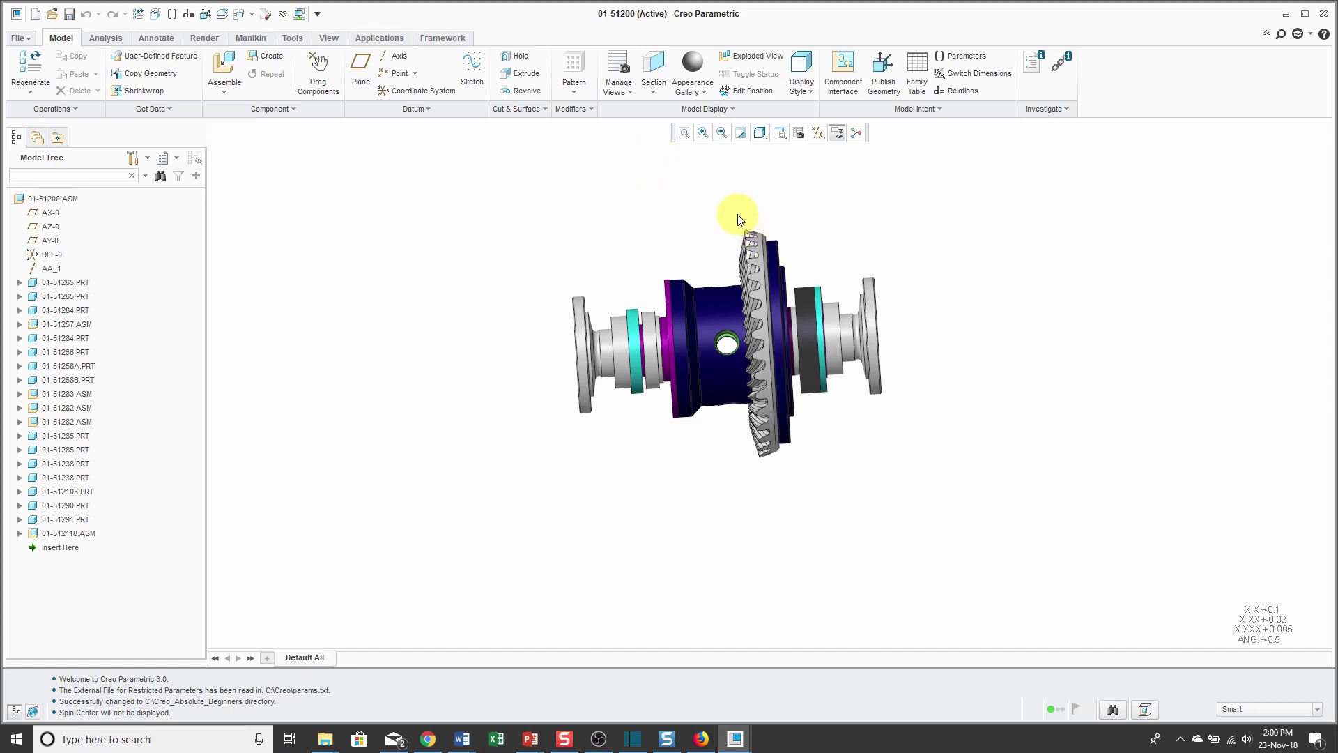
Step: Pan the differential assembly left and up, then down and right of its previous spot
middle_click_drag(737, 214, 458, 155, "shift")
middle_click_drag(391, 263, 672, 407, "shift")
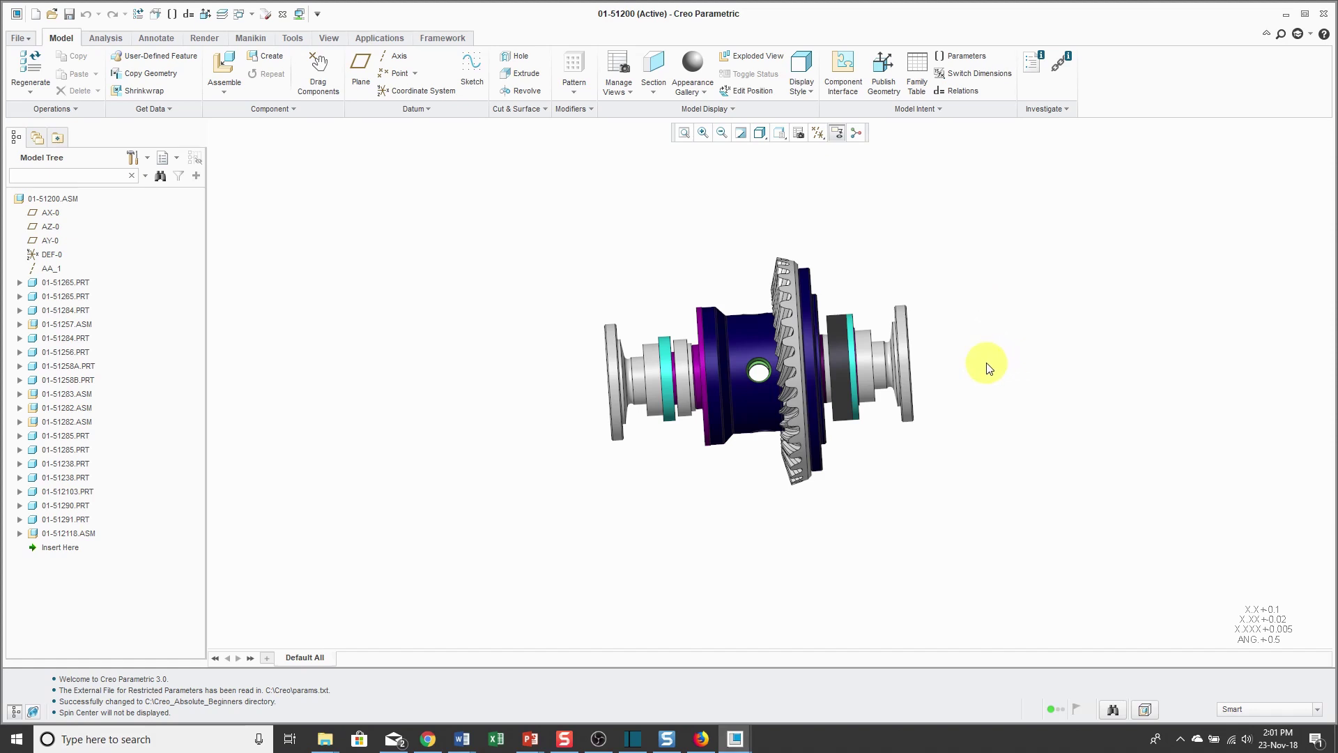
Step: Zoom the 01-51200 differential in and out about several points, ending enlarged near the centre
scroll(1250, 364, "down", 3)
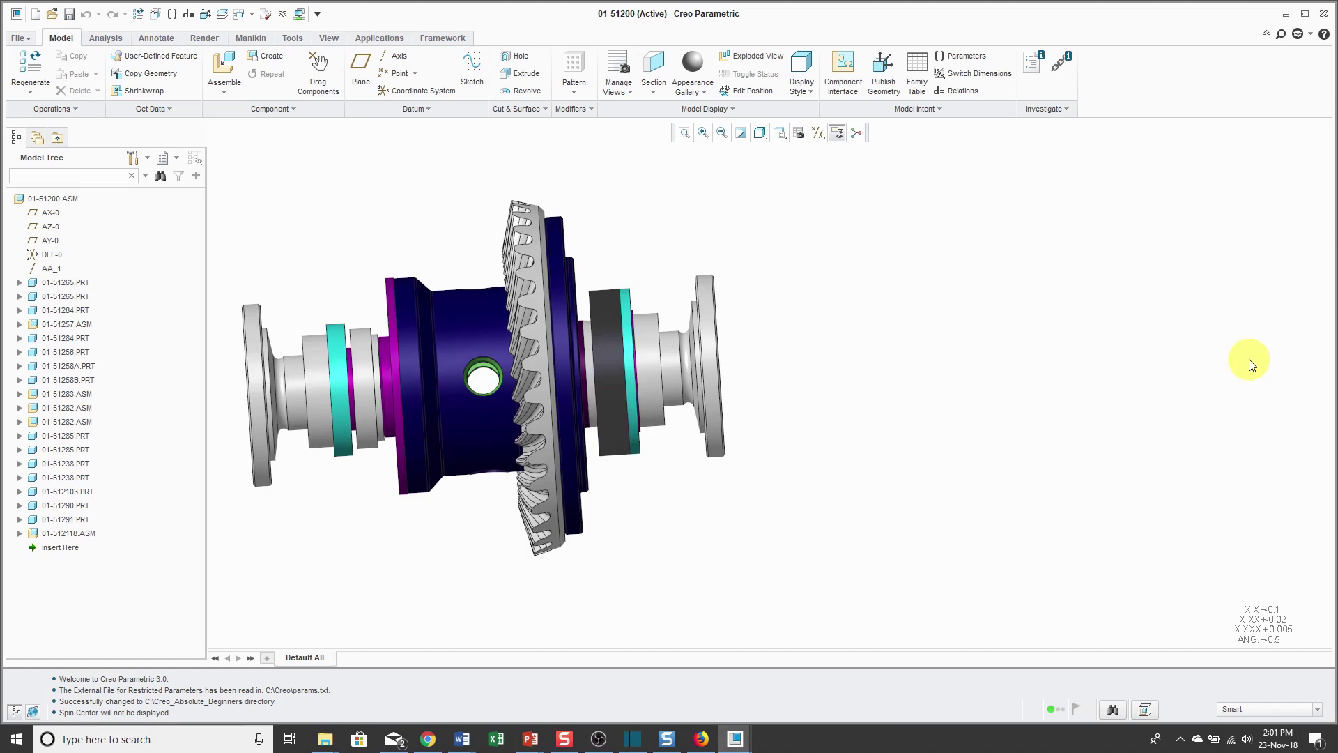
scroll(1250, 362, "up", 3)
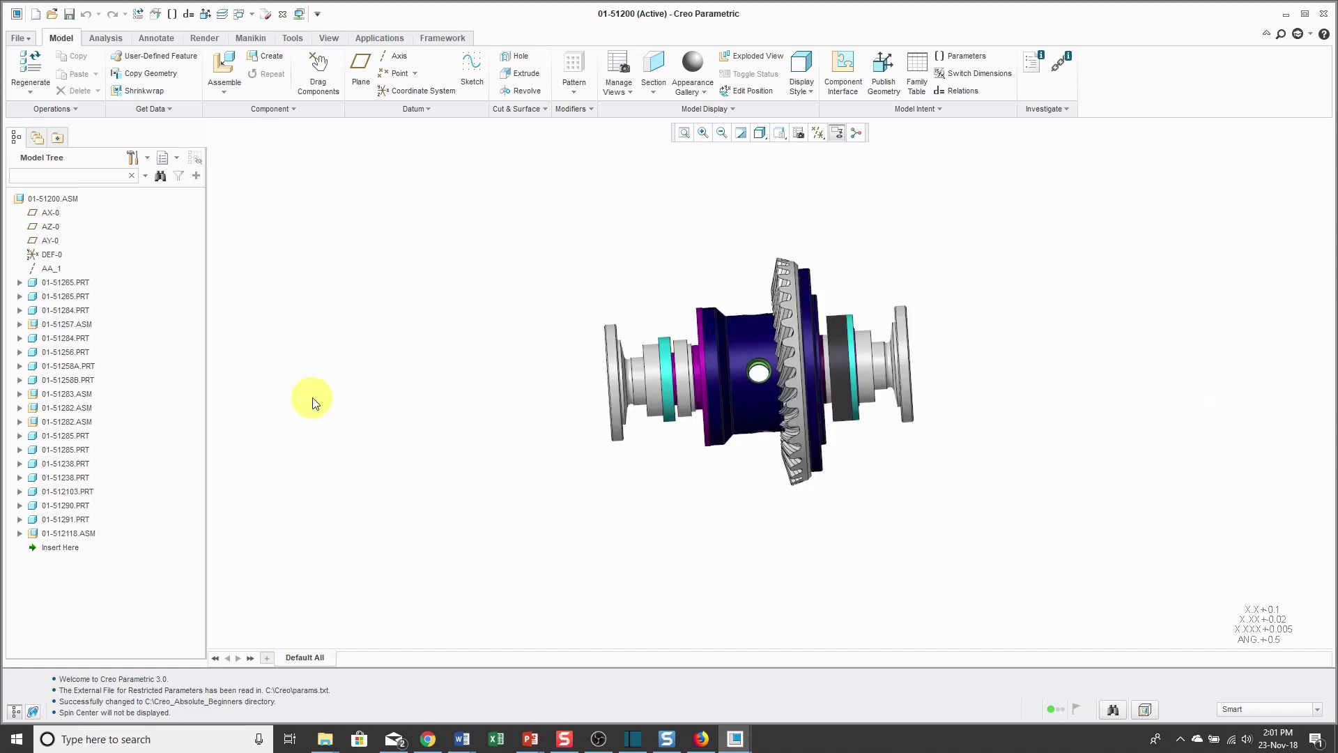
scroll(279, 388, "down", 2)
scroll(278, 387, "up", 3)
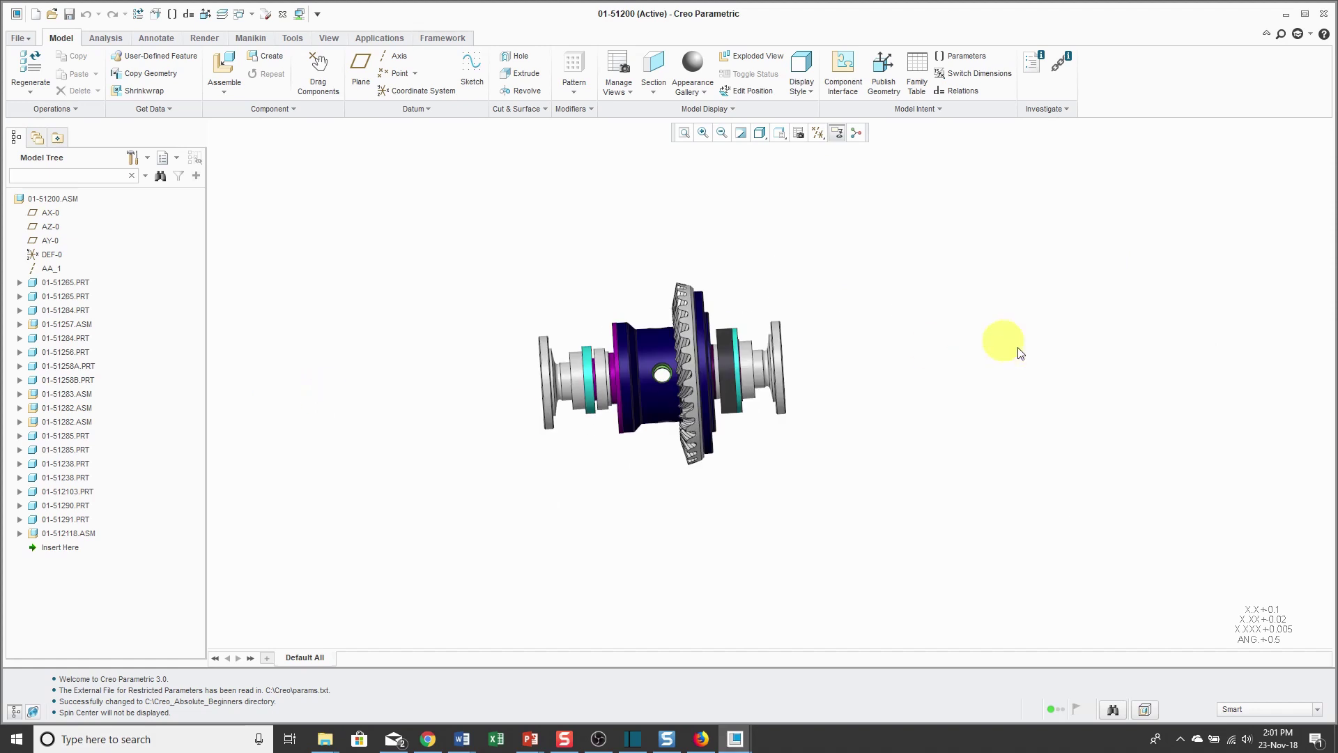
scroll(1225, 349, "down", 1)
scroll(1225, 353, "up", 2)
scroll(604, 163, "up", 1)
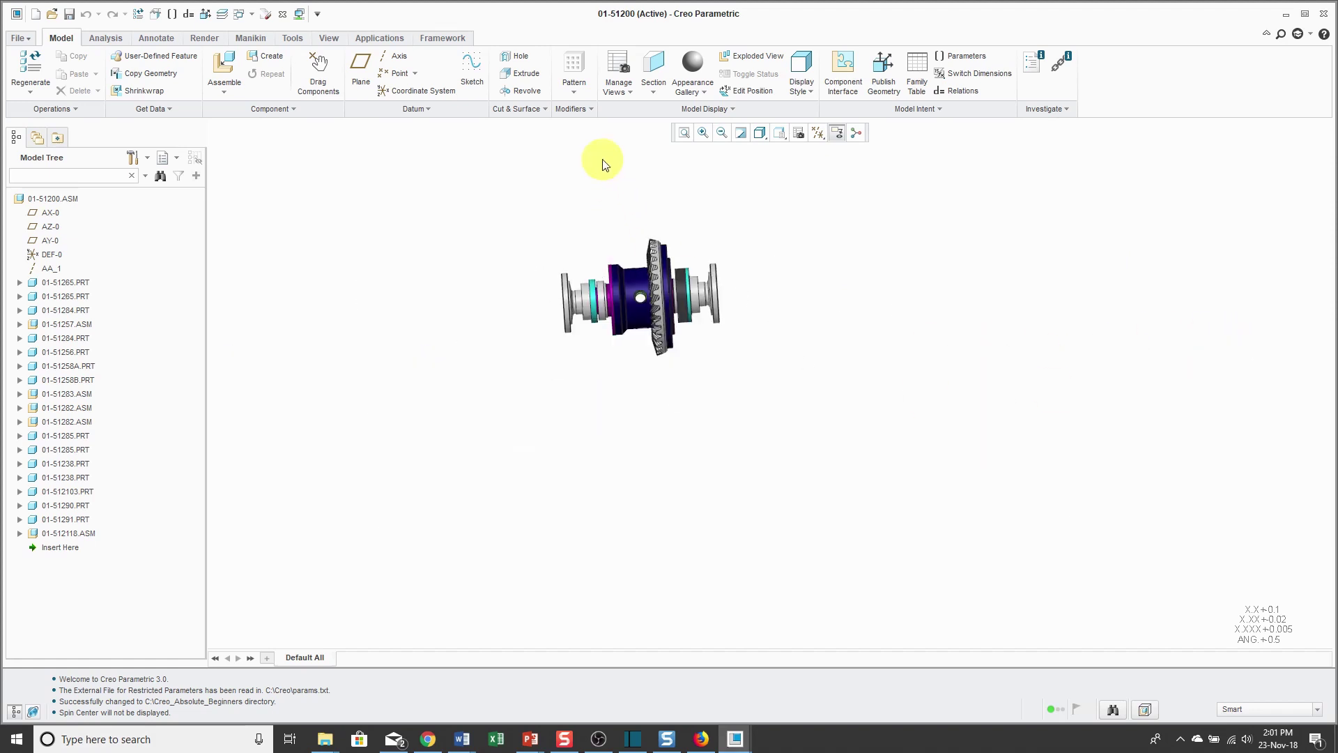
scroll(603, 164, "down", 2)
scroll(604, 164, "up", 2)
scroll(657, 517, "down", 2)
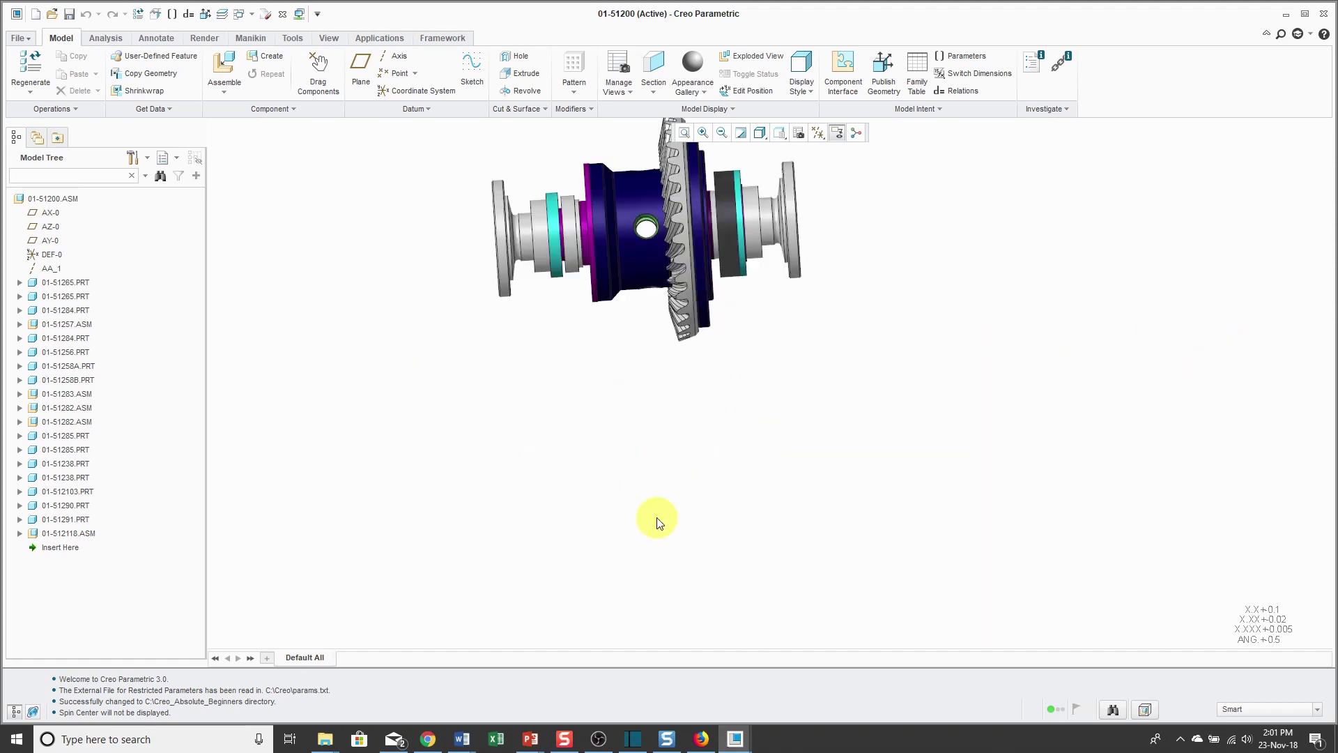
scroll(657, 518, "up", 1)
scroll(1120, 388, "down", 2)
scroll(1123, 391, "up", 2)
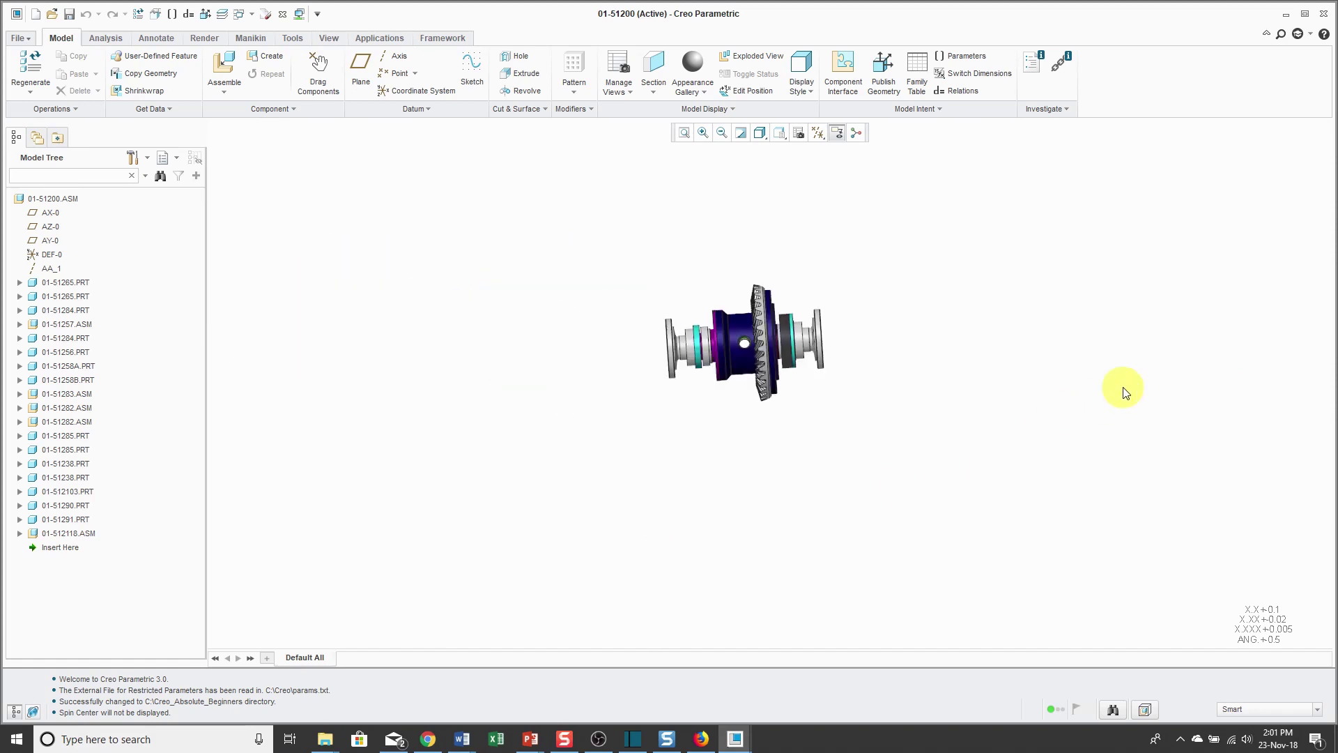
scroll(340, 345, "down", 2)
scroll(340, 345, "up", 2)
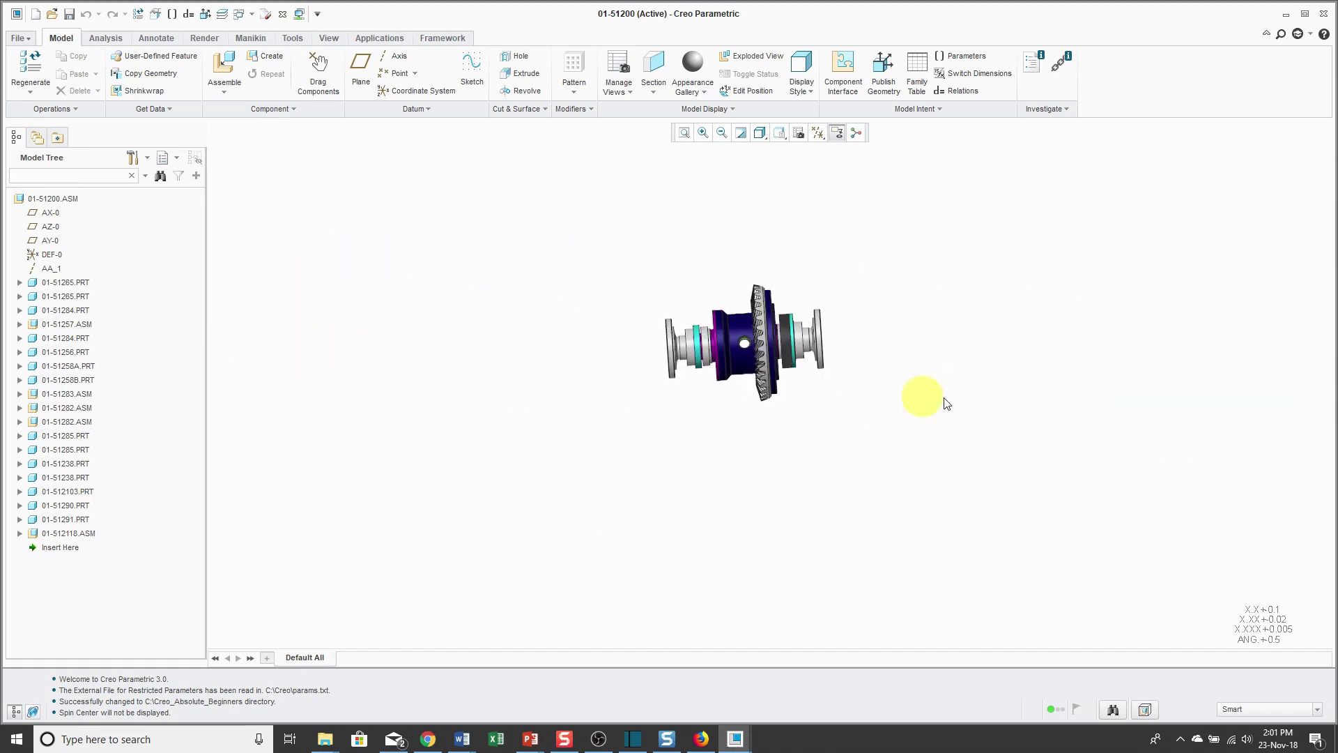
scroll(760, 339, "down", 3)
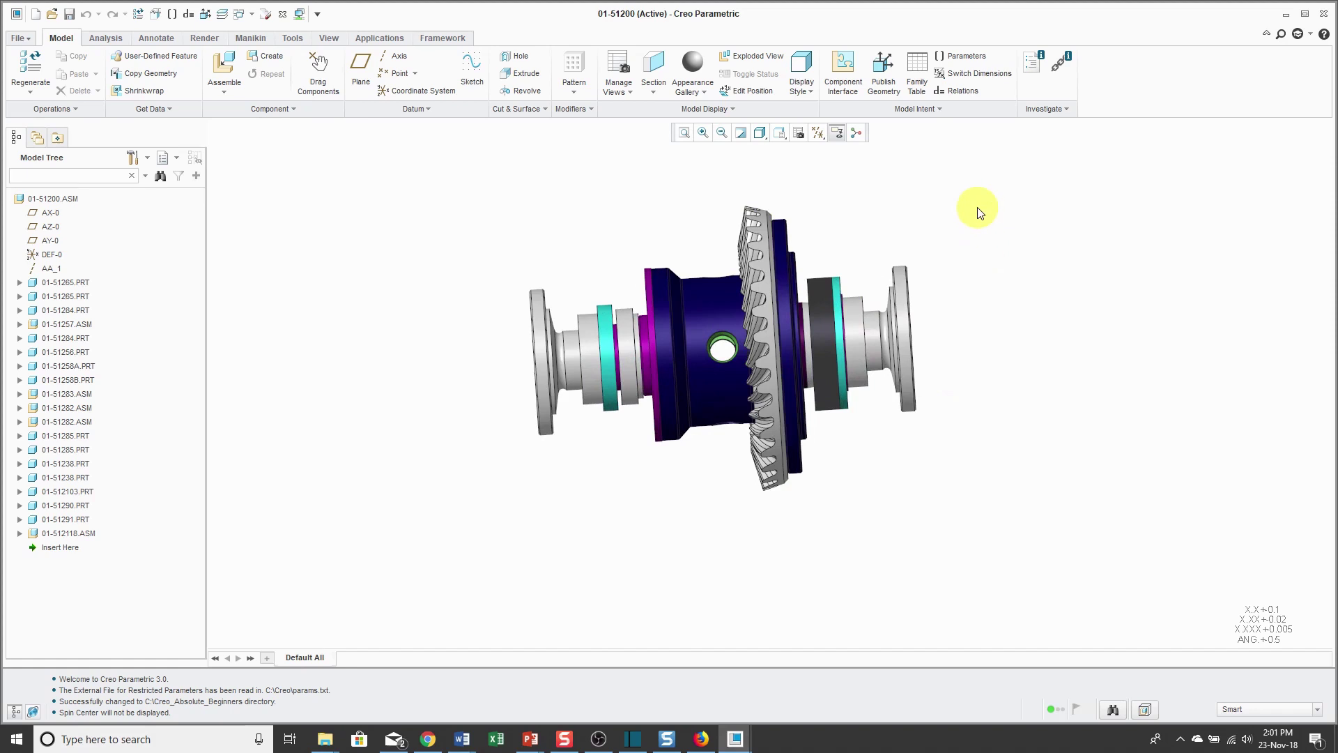